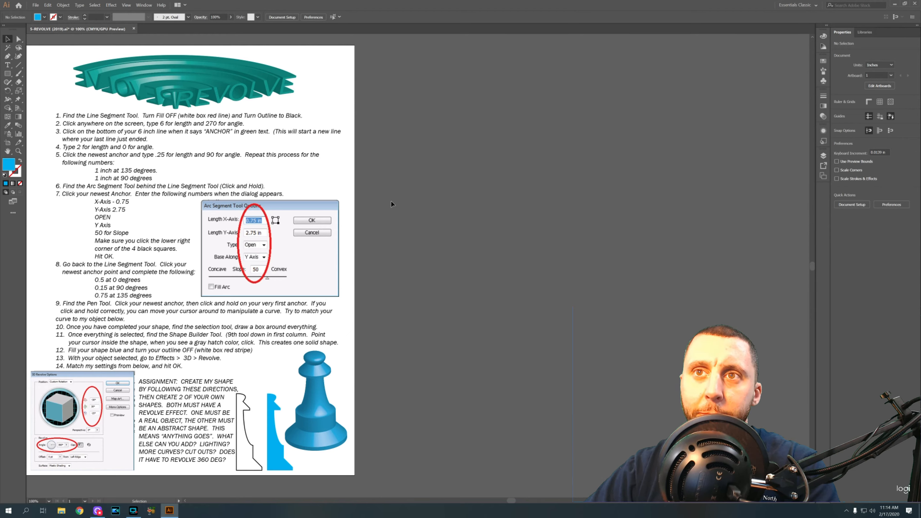
Step: Add the text "REVOLVE" on the empty canvas beside the artboard and enlarge it to about 3.86 in wide
key(t)
click(485, 156)
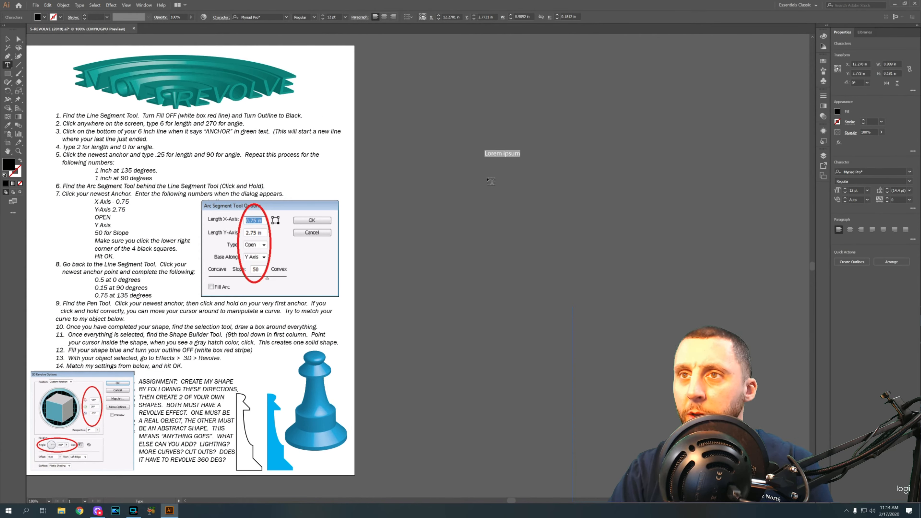
text(REVOLVE)
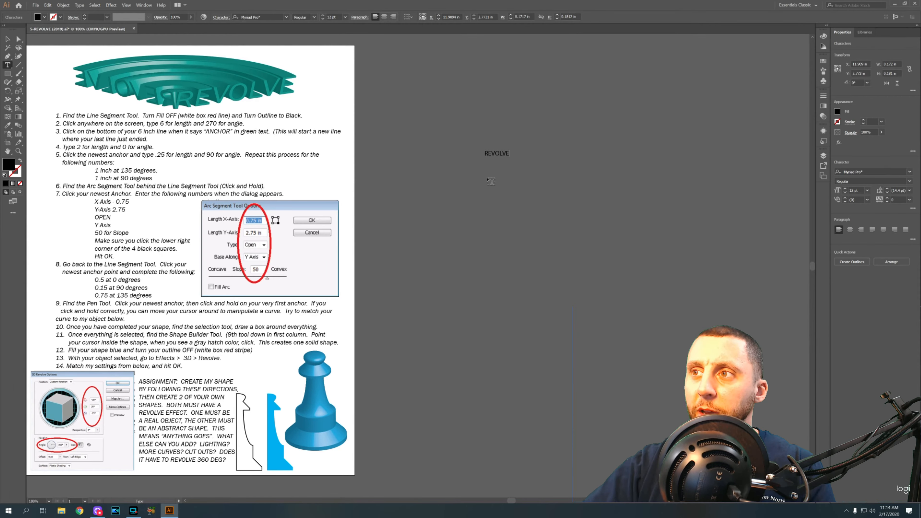
click(6, 40)
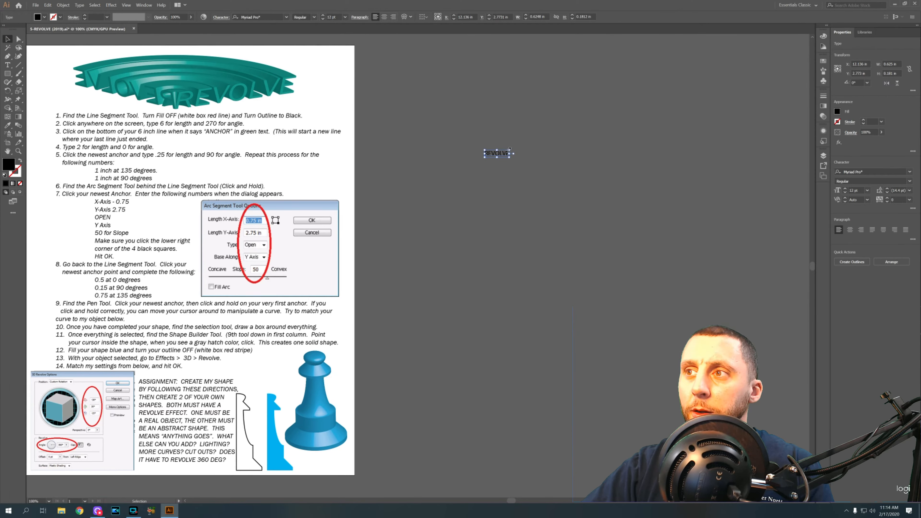
drag(510, 149, 575, 133)
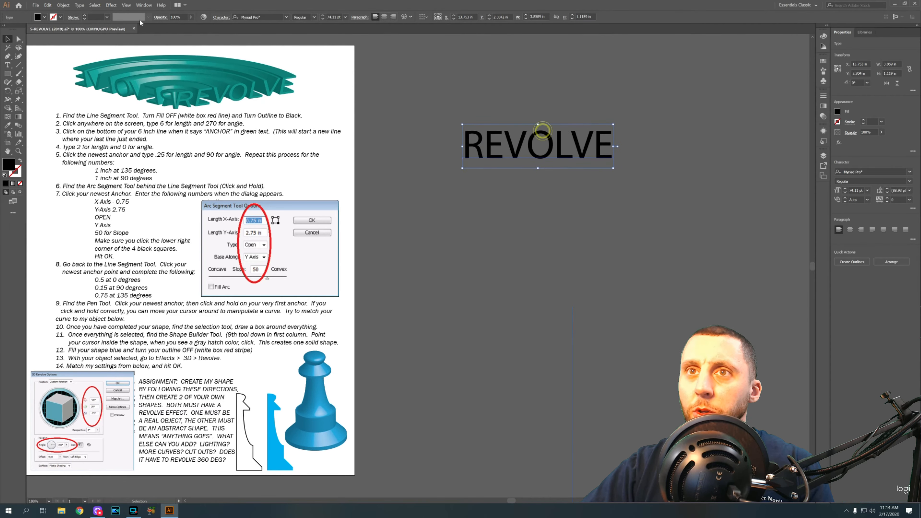
Step: Give the REVOLVE text a green fill and a magenta stroke
click(43, 18)
click(35, 29)
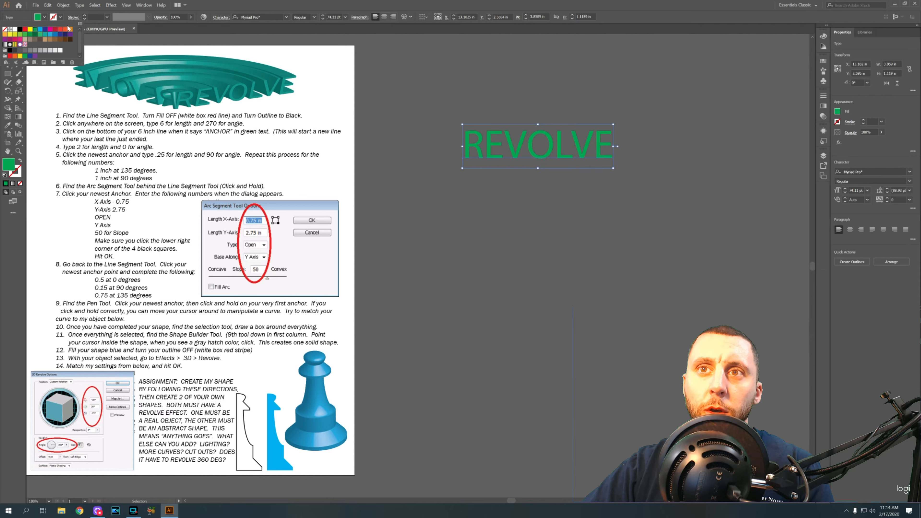
click(59, 18)
click(60, 16)
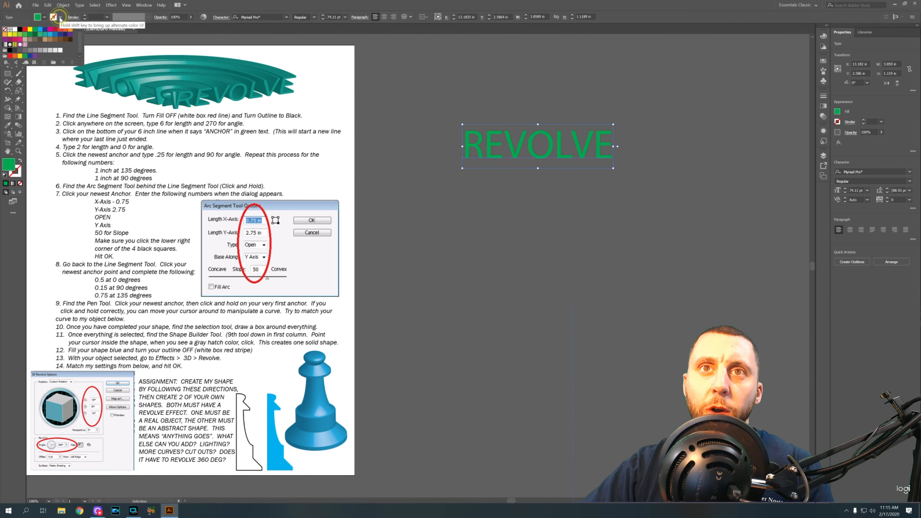
click(51, 31)
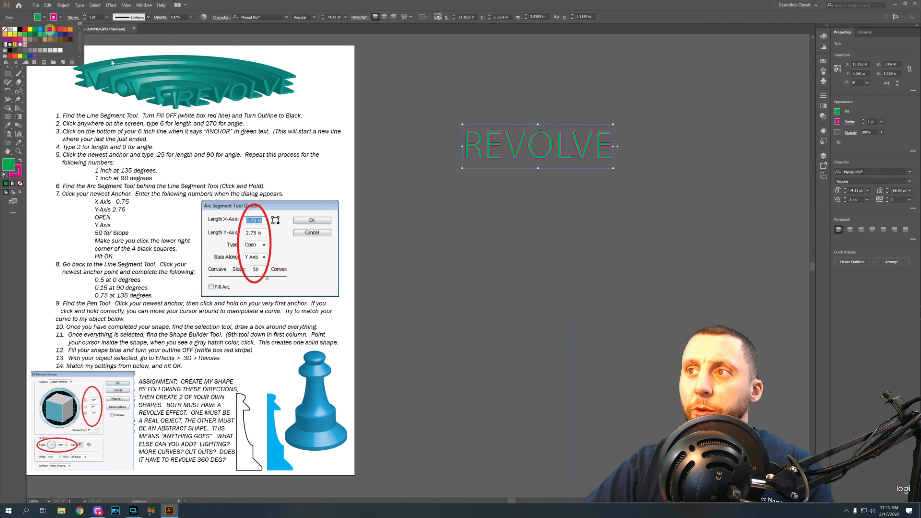
click(518, 152)
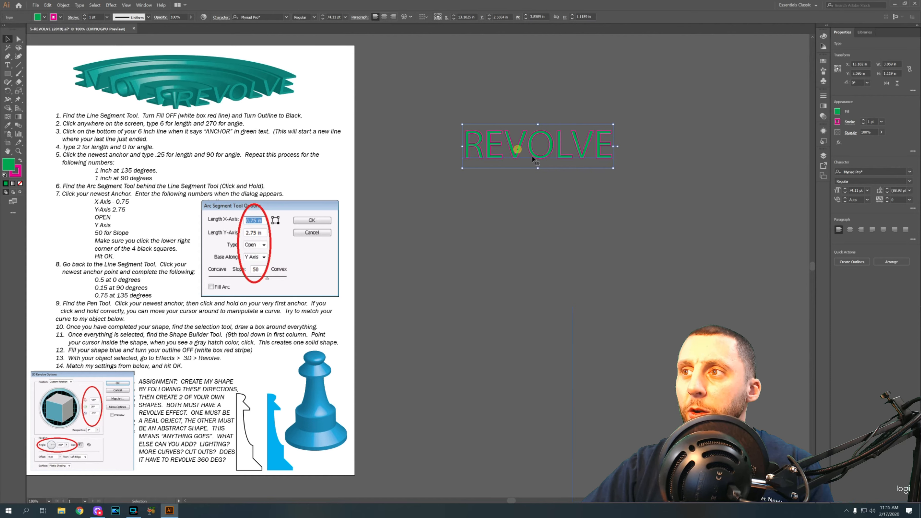
Step: Apply the 3D Revolve effect to the REVOLVE text with a revolve angle of 135°
click(111, 5)
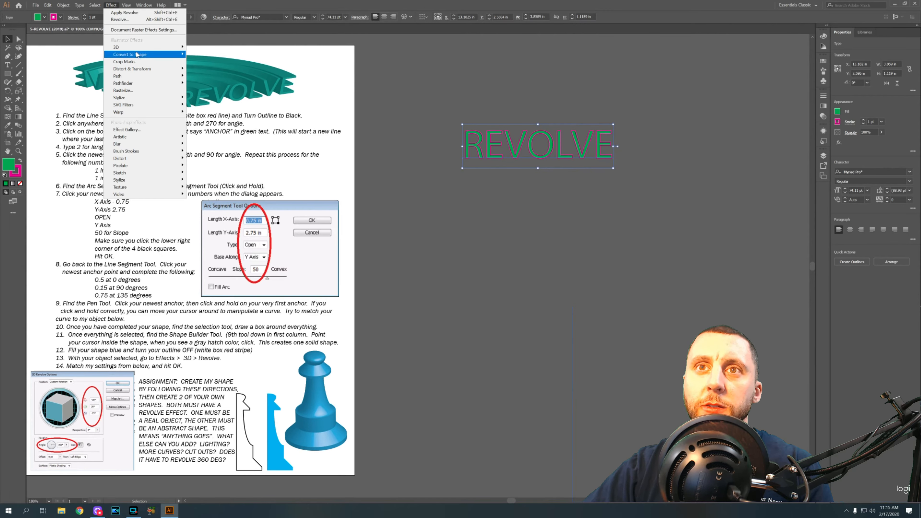
mouse_move(141, 51)
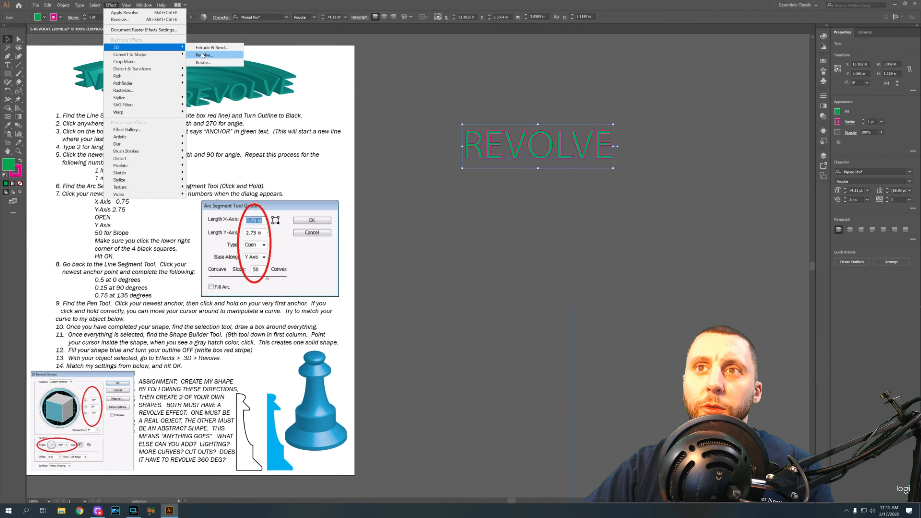
click(204, 55)
mouse_move(410, 216)
mouse_down()
mouse_move(388, 218)
mouse_move(401, 211)
mouse_up()
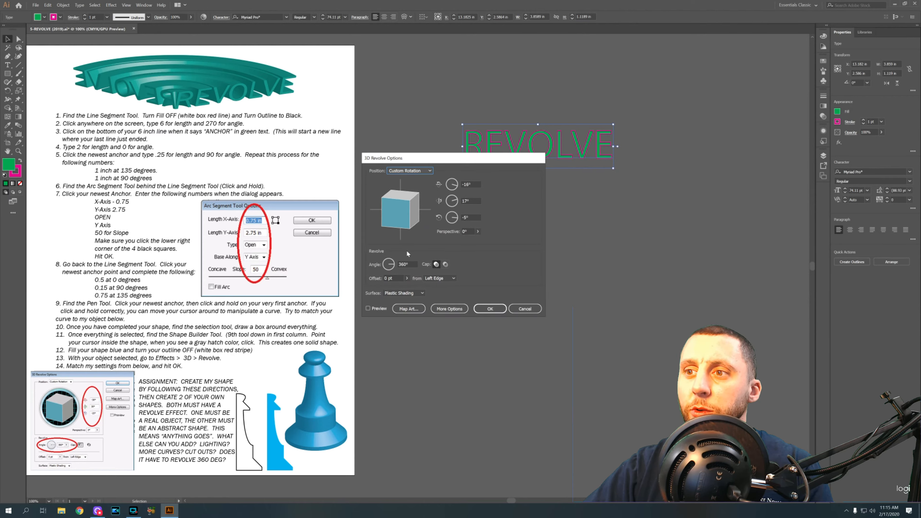
click(409, 264)
drag(409, 265, 395, 264)
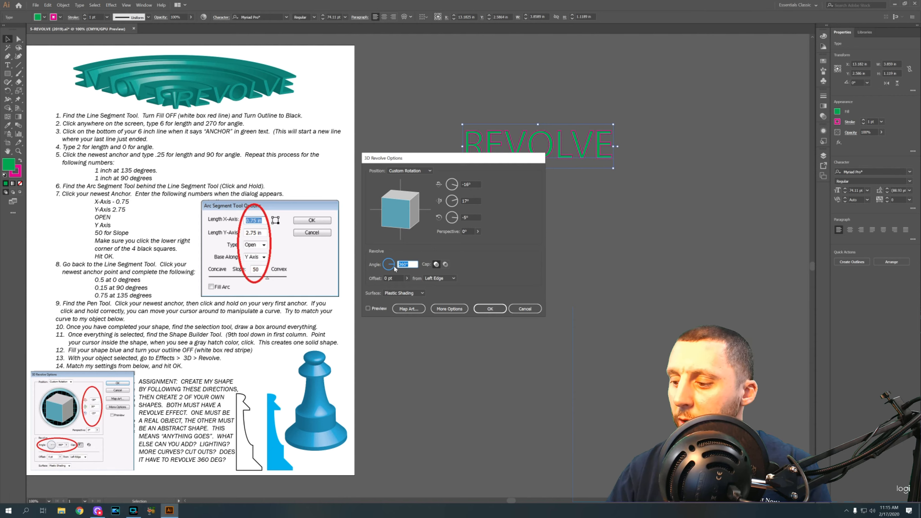
text(135)
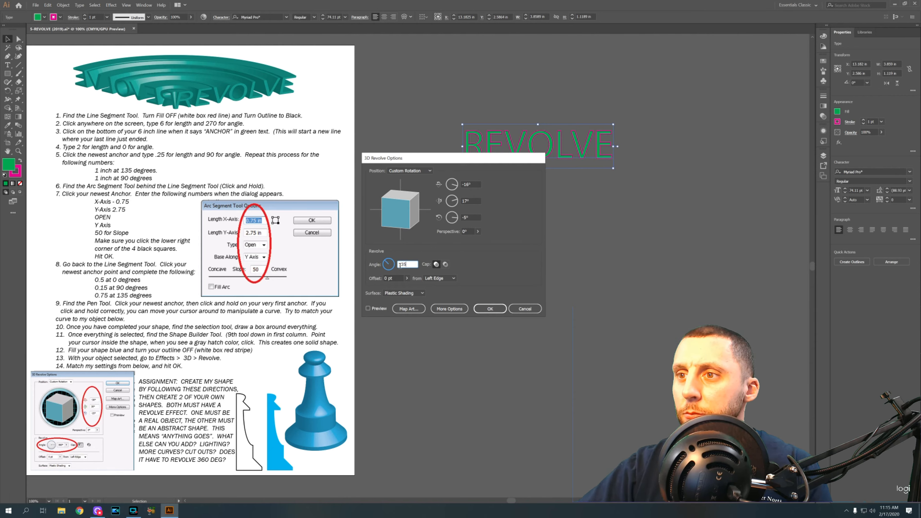
click(490, 309)
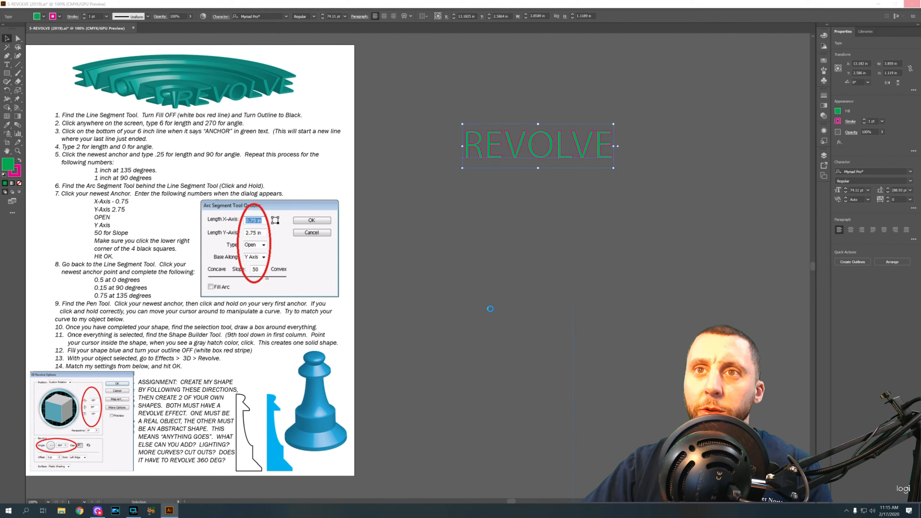
Step: Shift the revolved text slightly down and to the right, and delete it from the canvas
drag(457, 188, 480, 197)
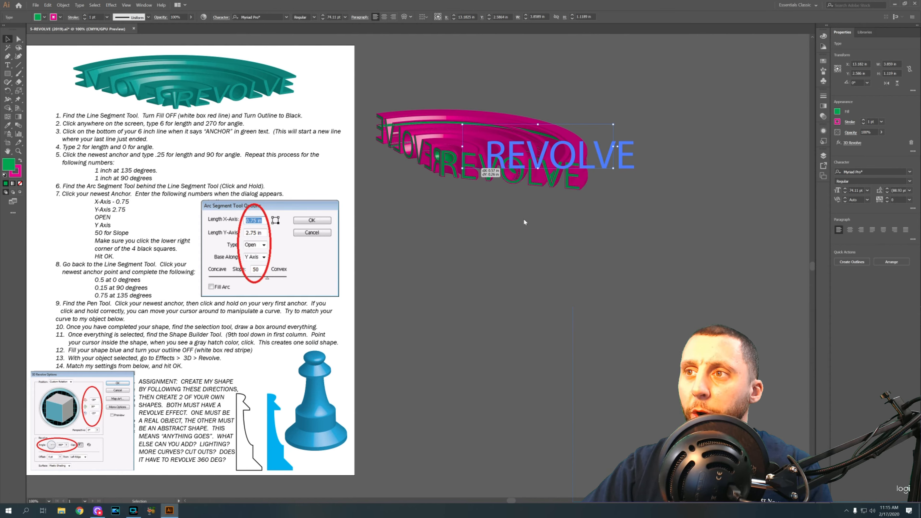
drag(524, 220, 524, 220)
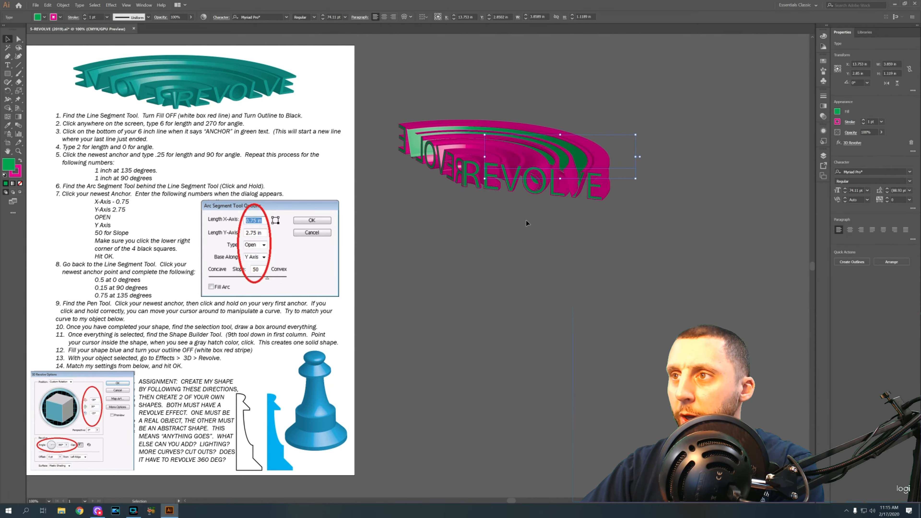
key(Delete)
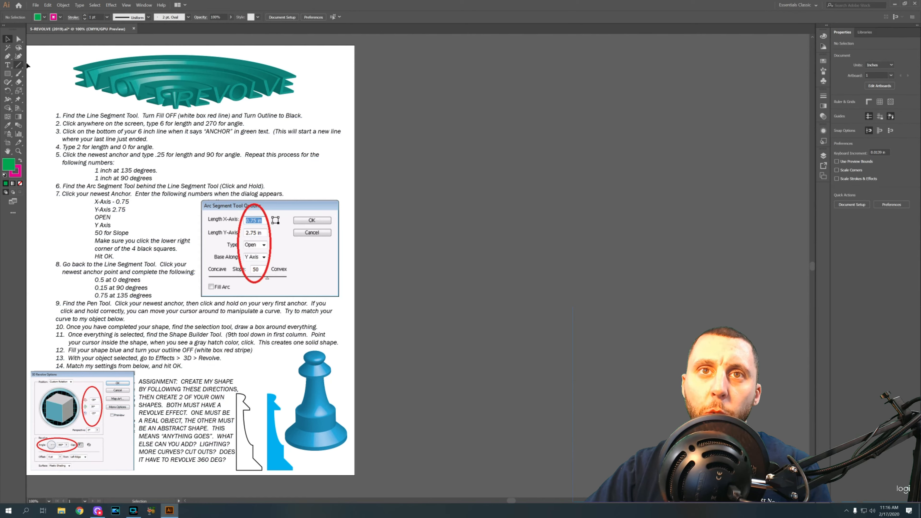
Step: Choose the Essentials Classic workspace
click(784, 5)
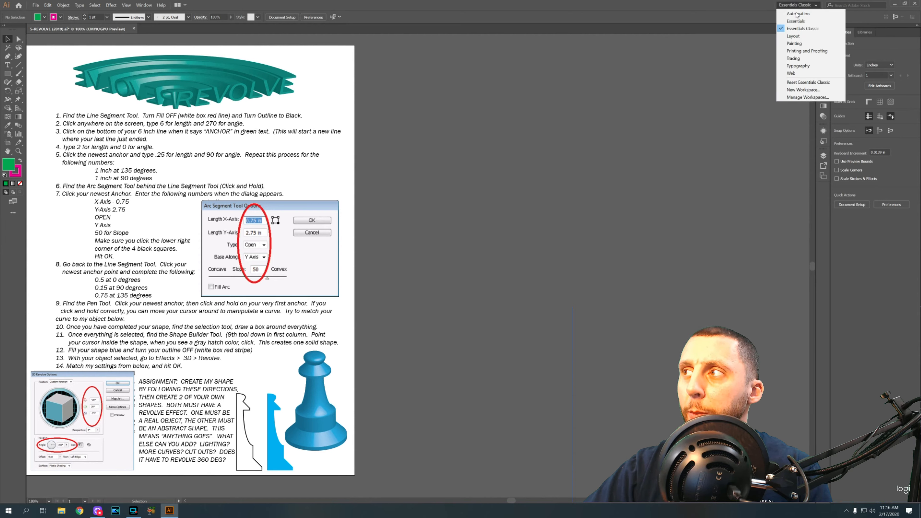
click(803, 30)
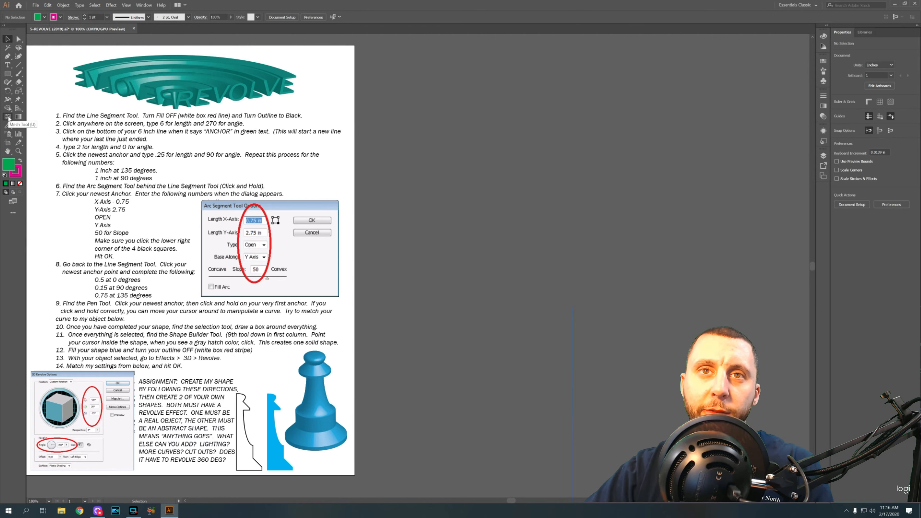
Step: Draw a line segment beside the artboard with a length of 6 in and an angle of 270°
click(18, 65)
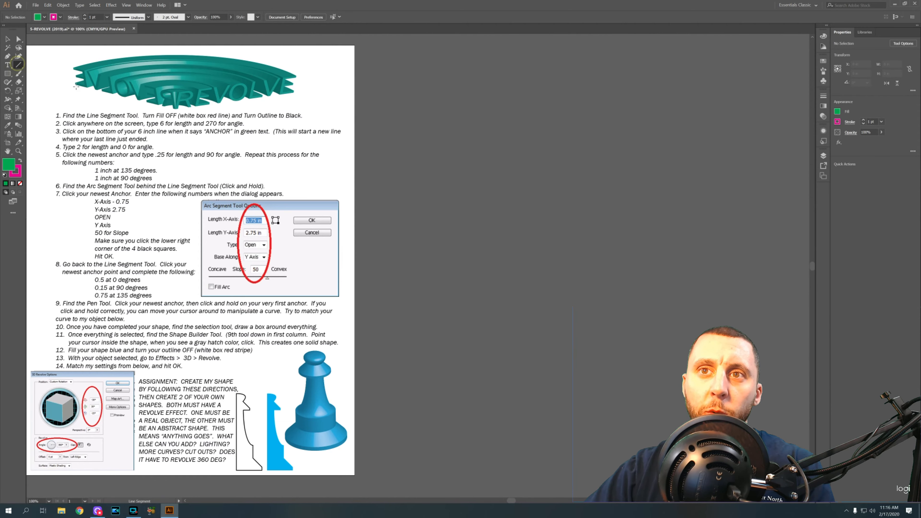
click(448, 158)
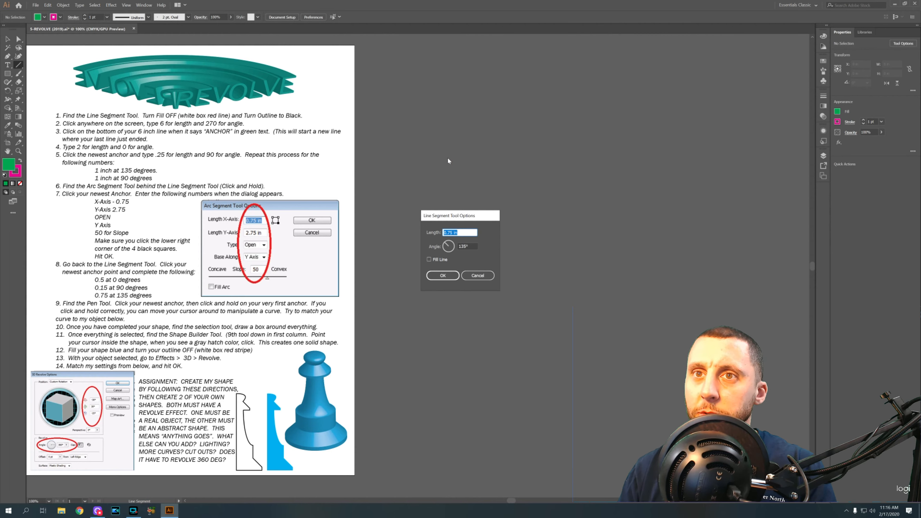
text(6)
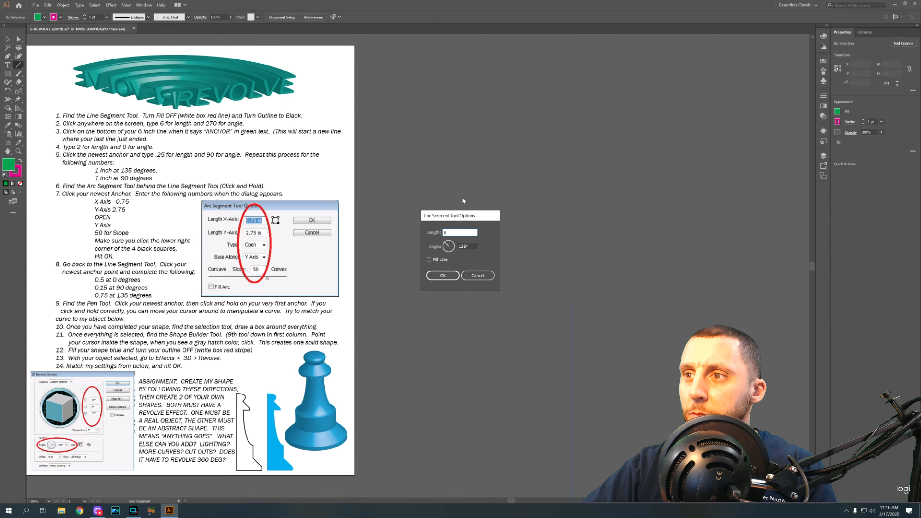
key(Tab)
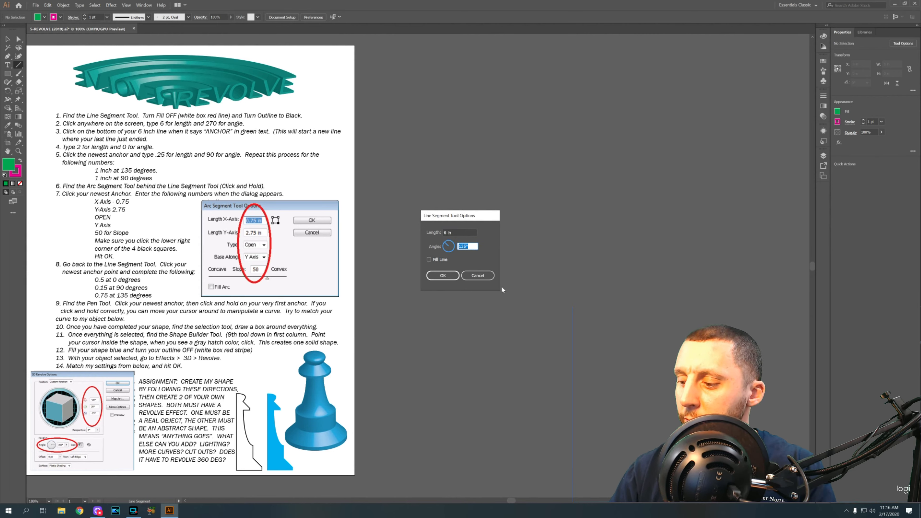
text(270)
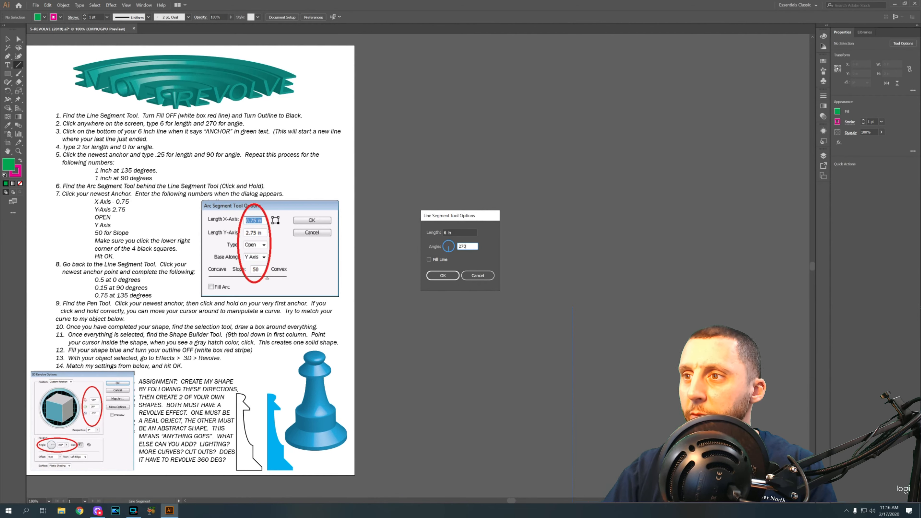
click(444, 278)
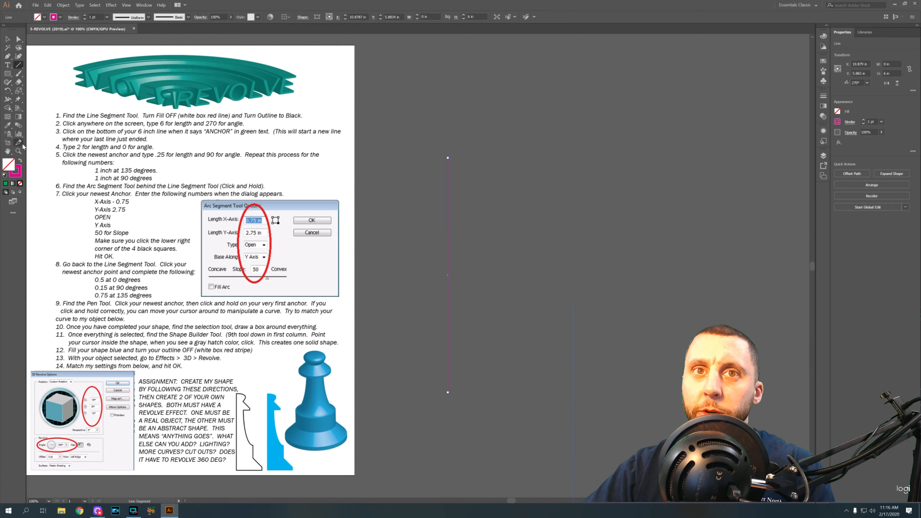
Step: Set the new line's fill to None and open its stroke colour choices
click(6, 39)
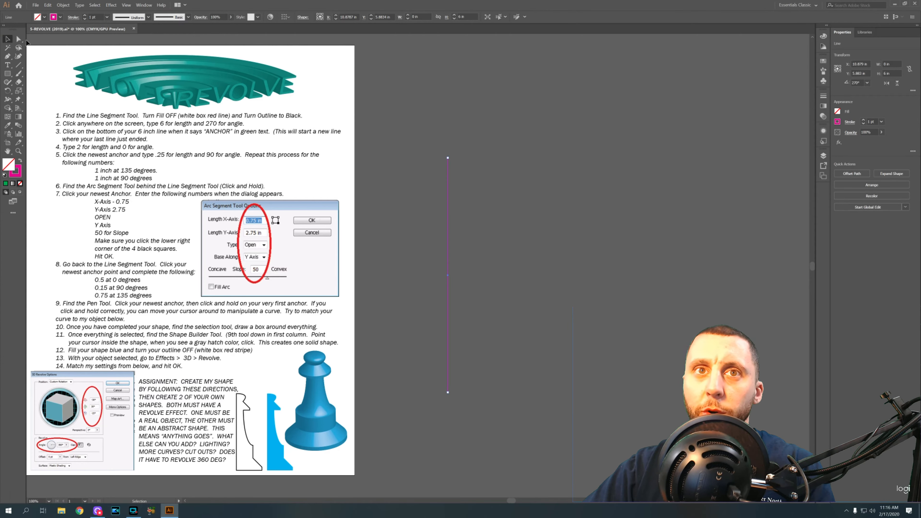
click(17, 66)
click(44, 17)
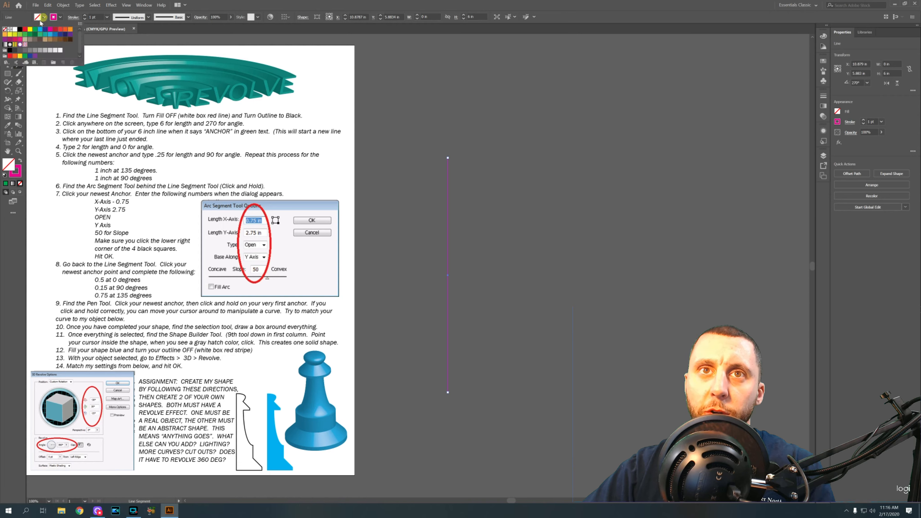
click(5, 29)
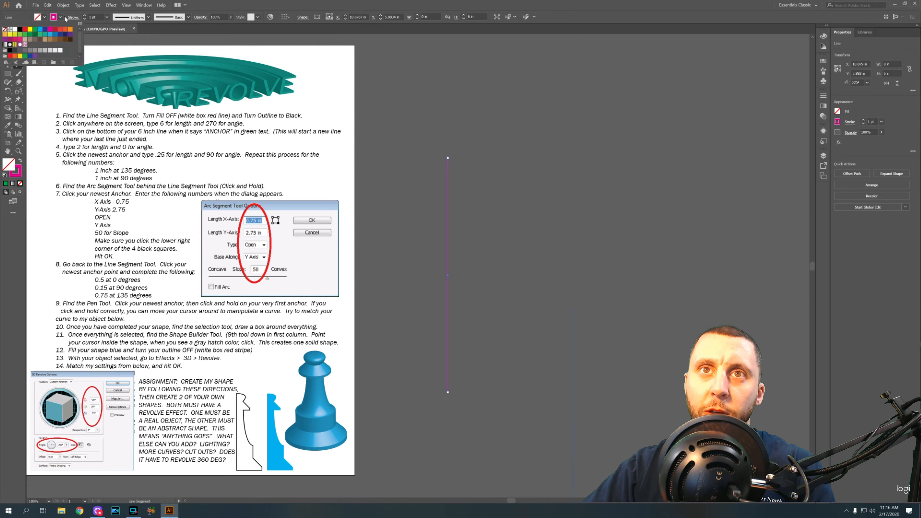
click(60, 17)
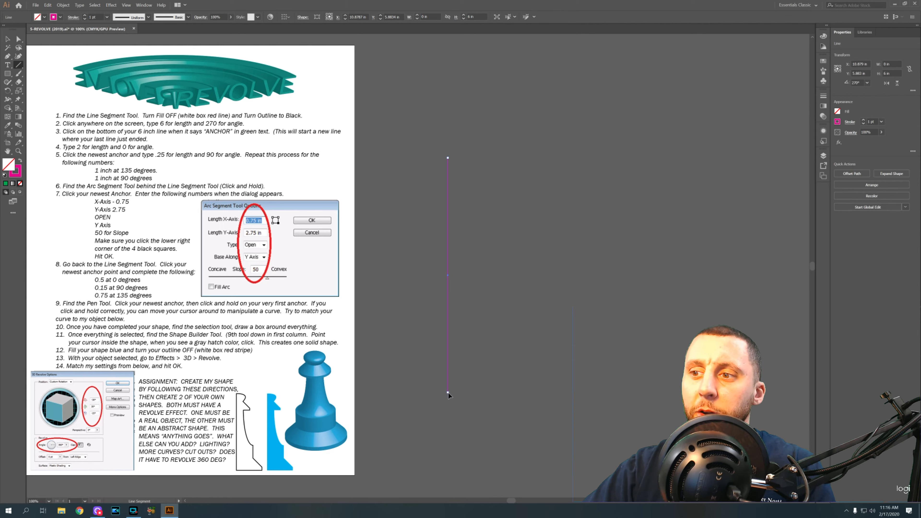
right_click(457, 383)
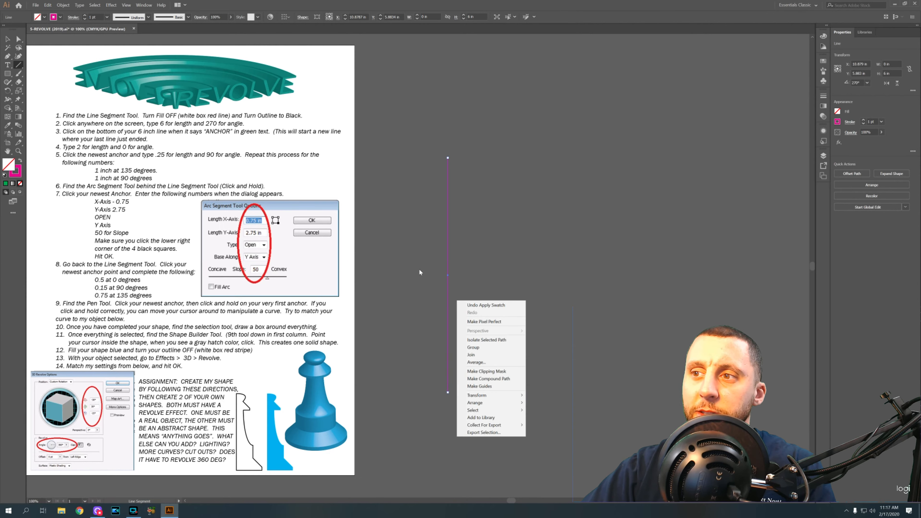
click(519, 284)
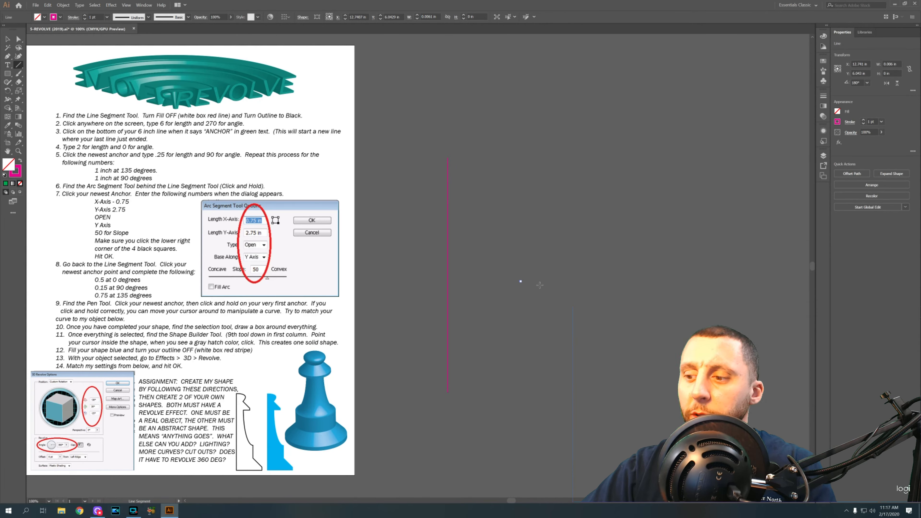
key(v)
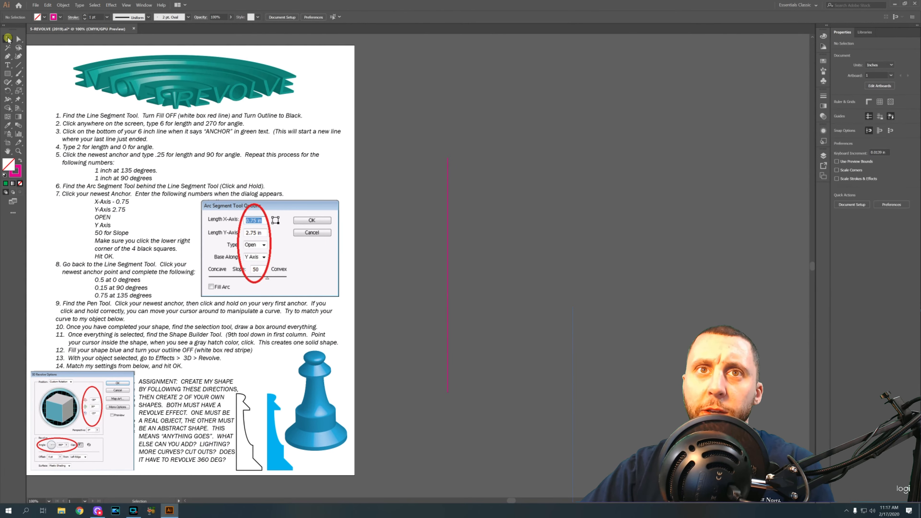
click(449, 227)
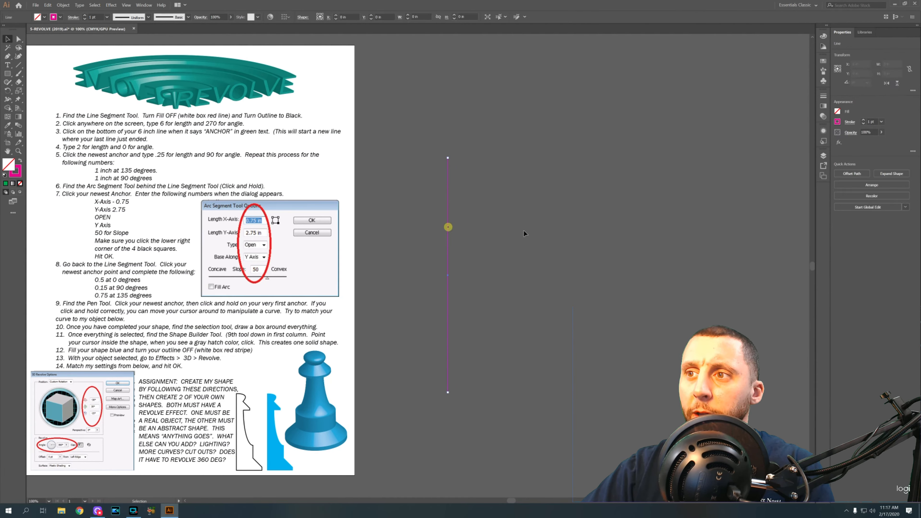
click(542, 227)
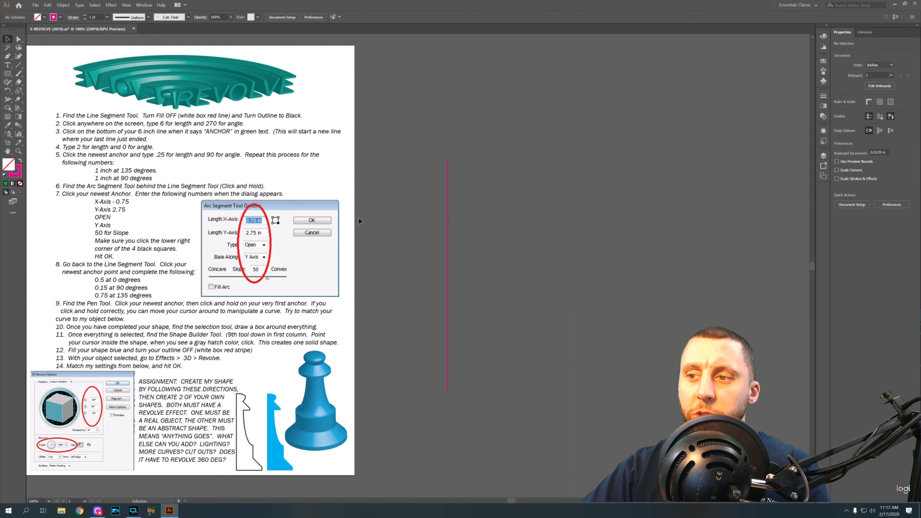
key(a)
click(450, 245)
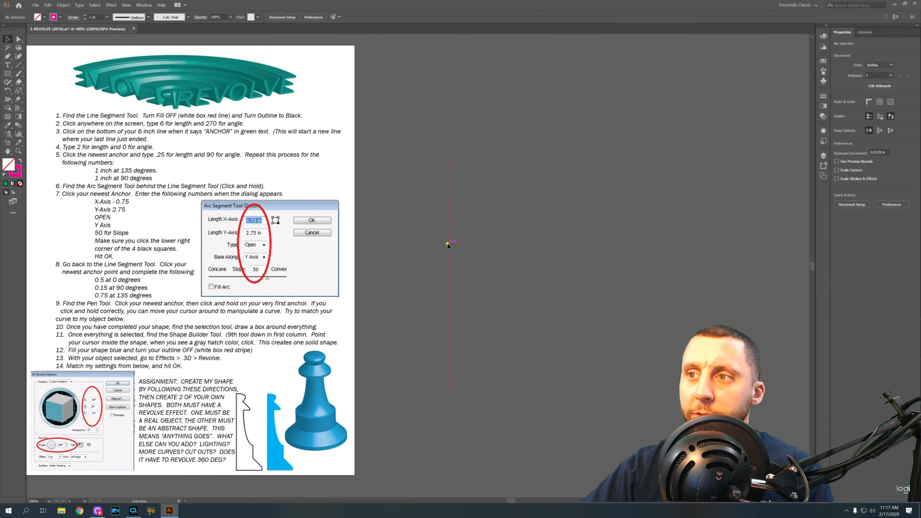
key(v)
click(510, 274)
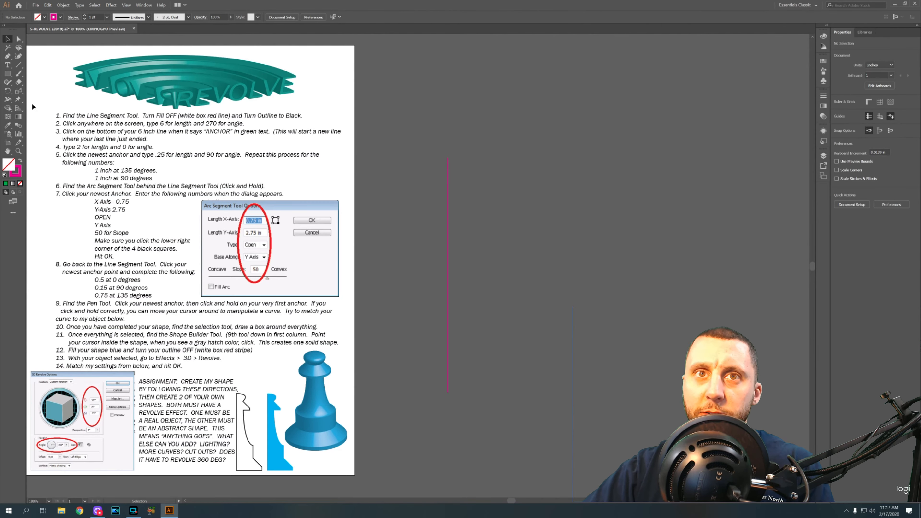
Step: Draw a line segment from the lower anchor of the vertical line with length 2 in and angle 0°, and deselect it
click(19, 66)
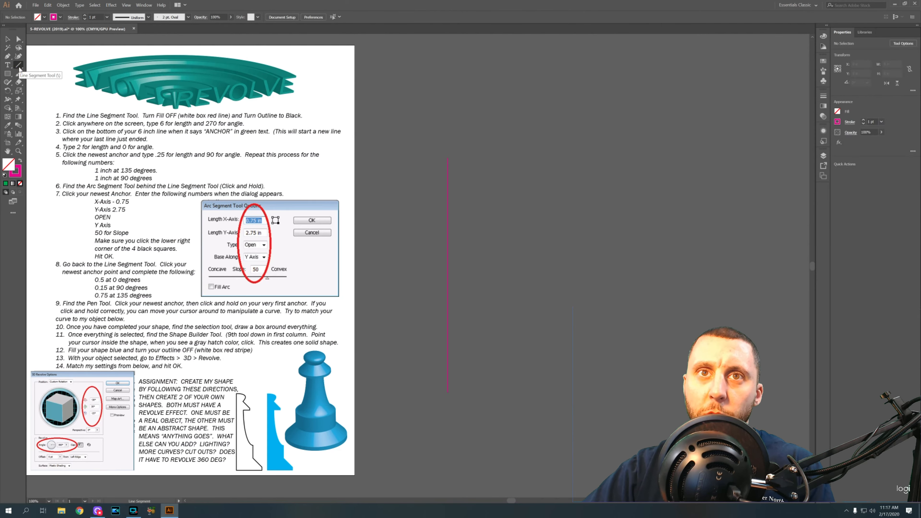
click(448, 392)
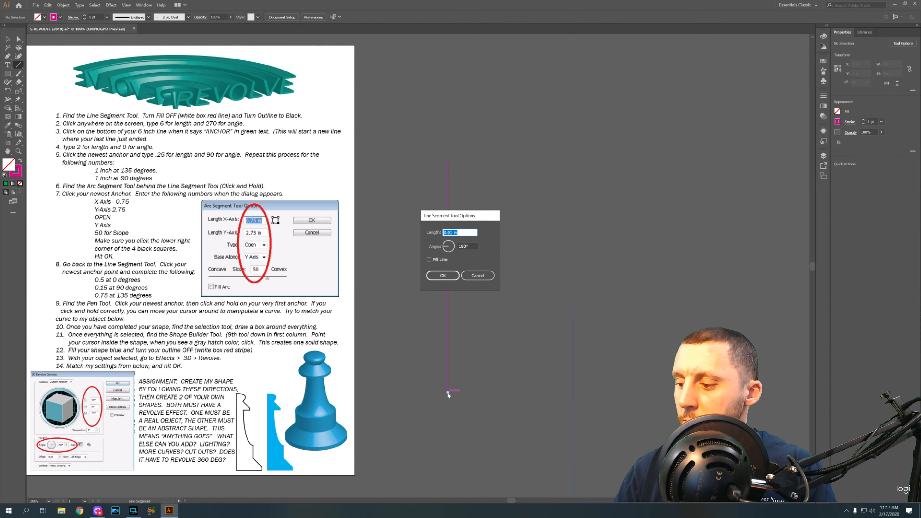
text(2)
key(Tab)
text(0)
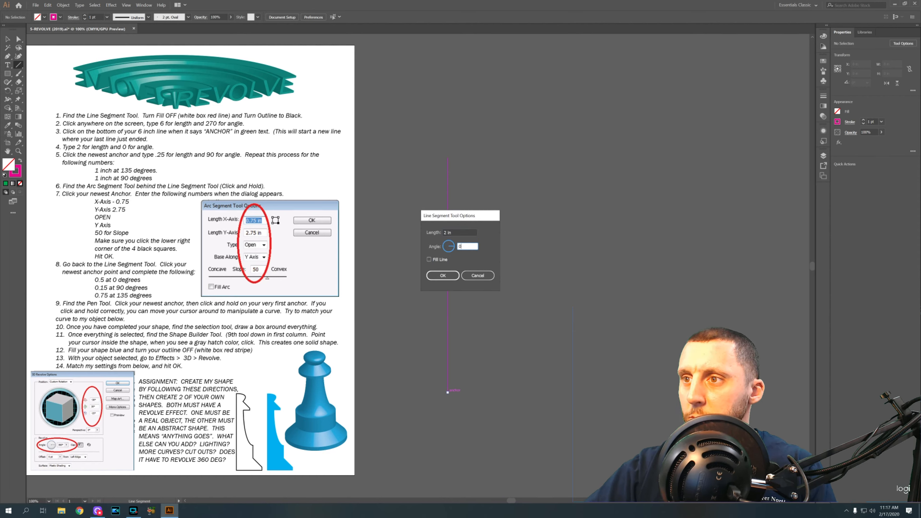
click(457, 279)
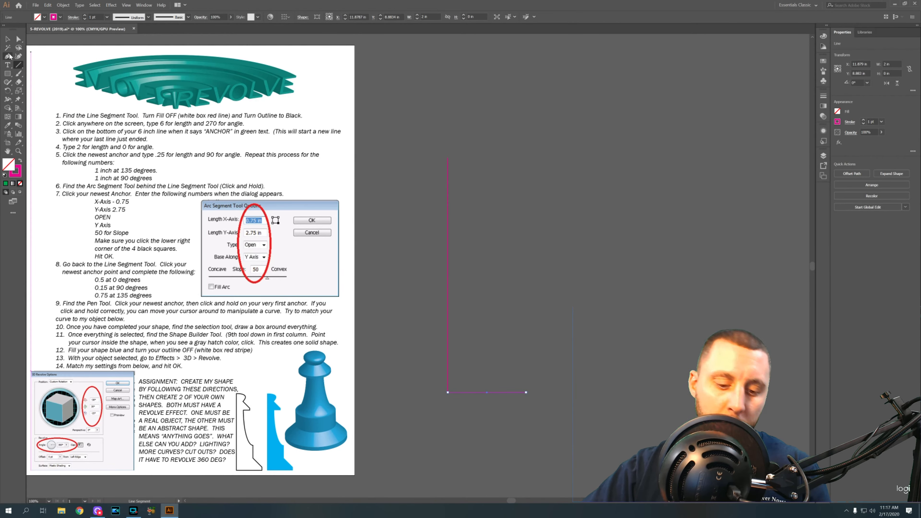
key(ctrl+shift+a)
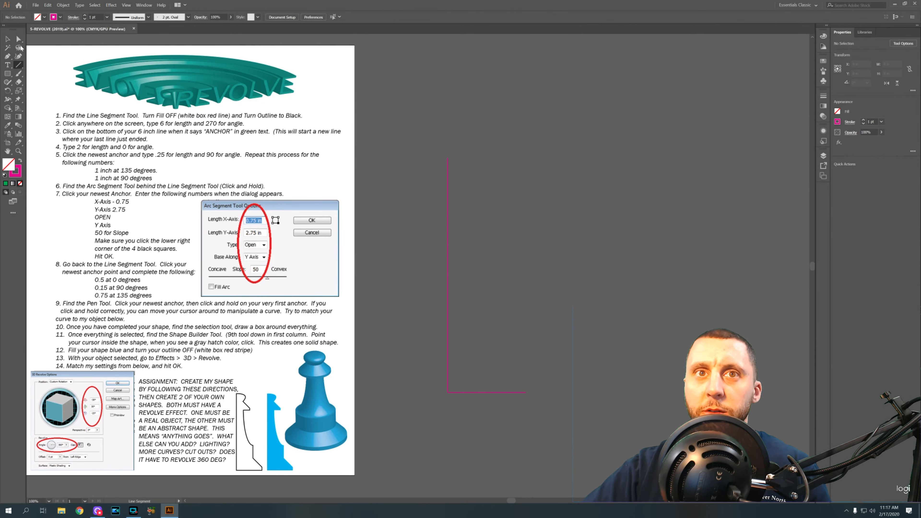
Step: Draw a 0.25 in line segment at 90° from the free end of the horizontal base line, and deselect it
click(526, 393)
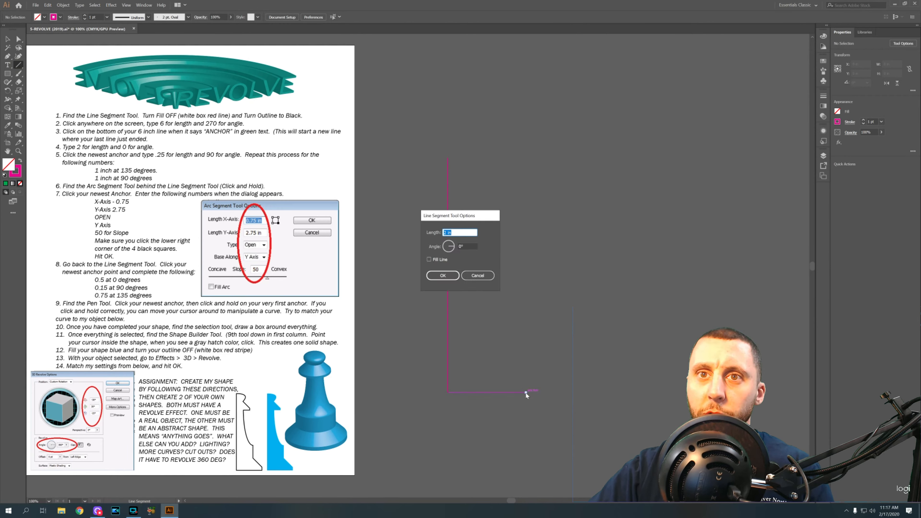
text(.25)
key(Tab)
text(90)
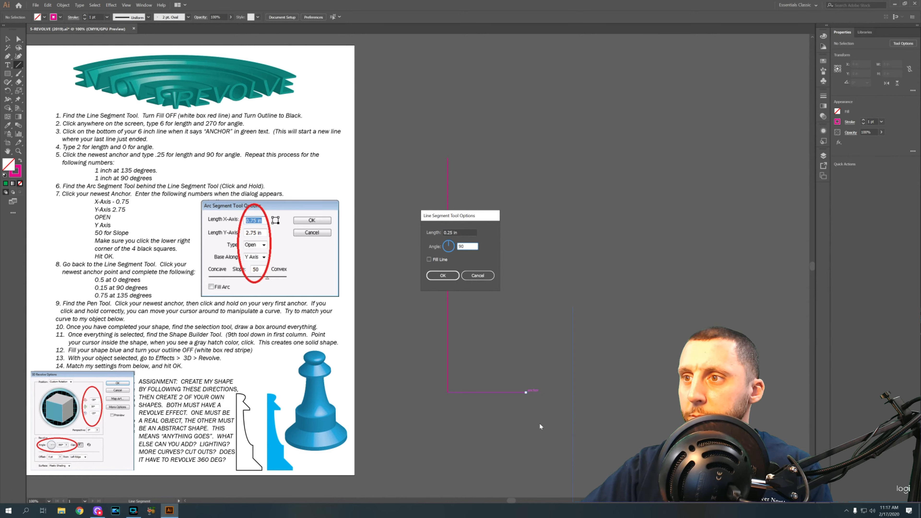
click(443, 276)
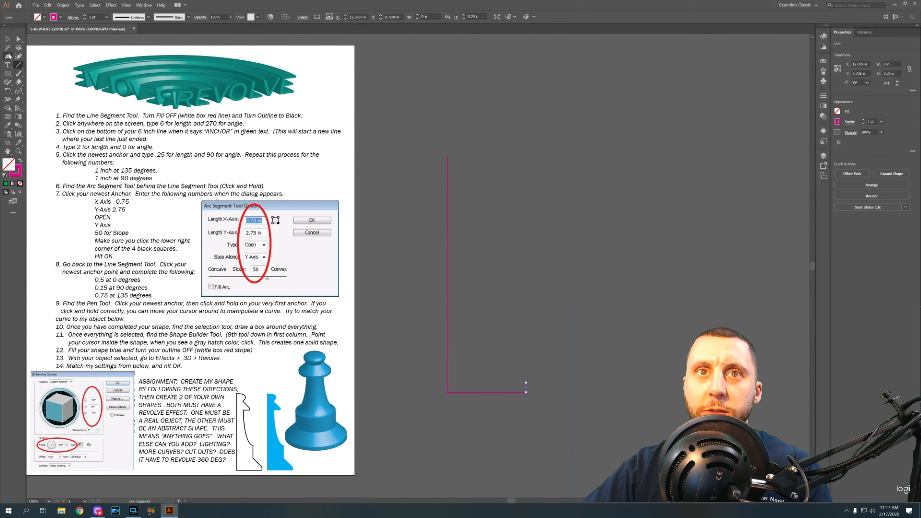
click(7, 39)
click(535, 202)
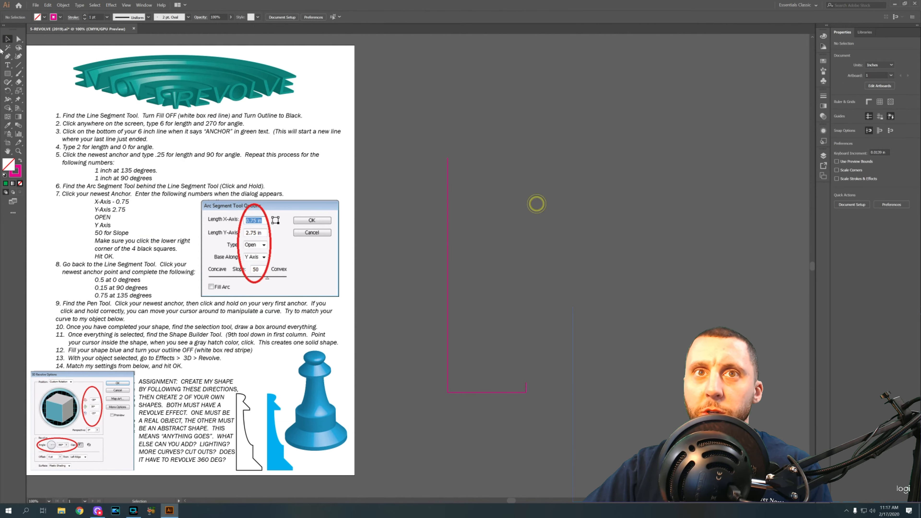
Step: Draw a 1 in line segment at 135° from the upper end of the short vertical edge, and deselect it
click(18, 65)
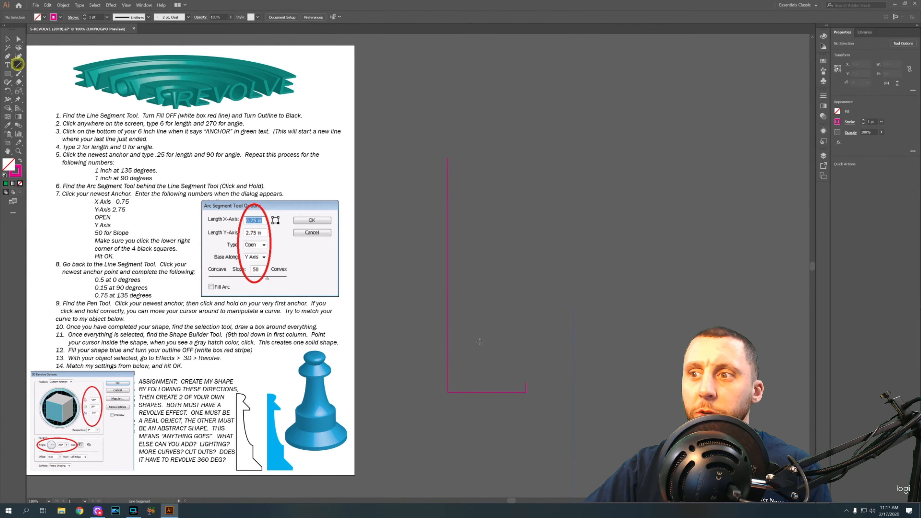
click(525, 382)
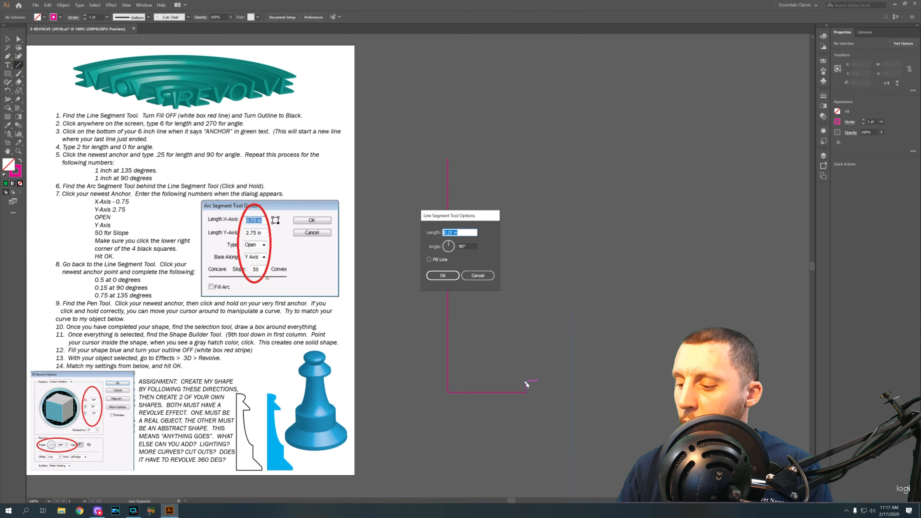
text(1)
key(Tab)
text(135)
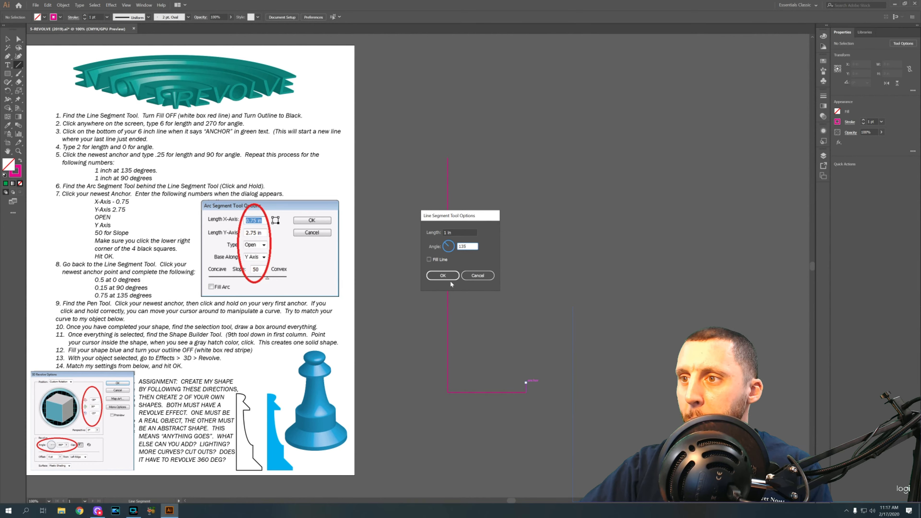
click(443, 275)
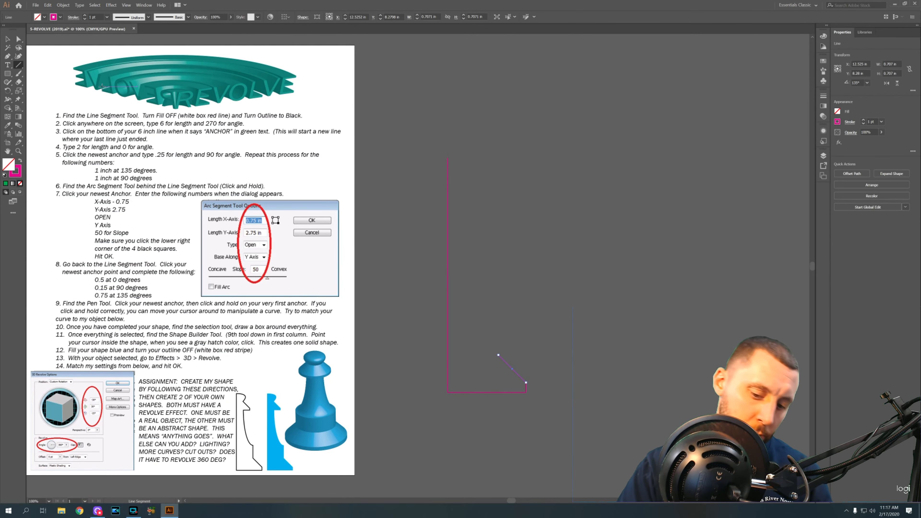
key(ctrl+shift+a)
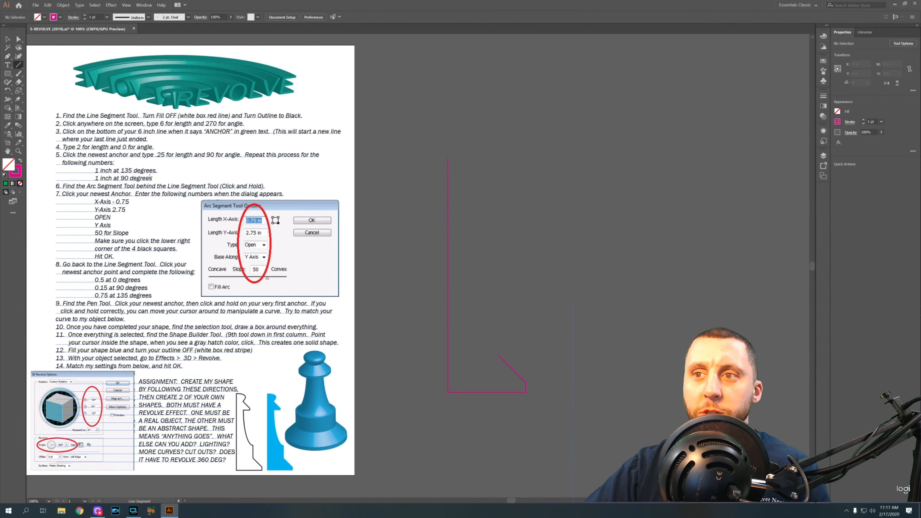
Step: Draw a 1 in line segment at 90° from the upper end of the diagonal line
click(498, 355)
text(1)
key(Tab)
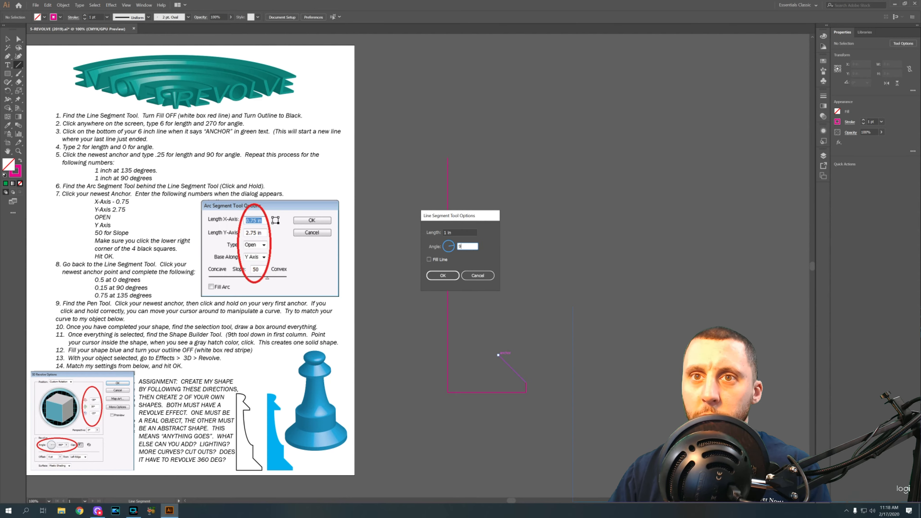
text(90)
click(448, 272)
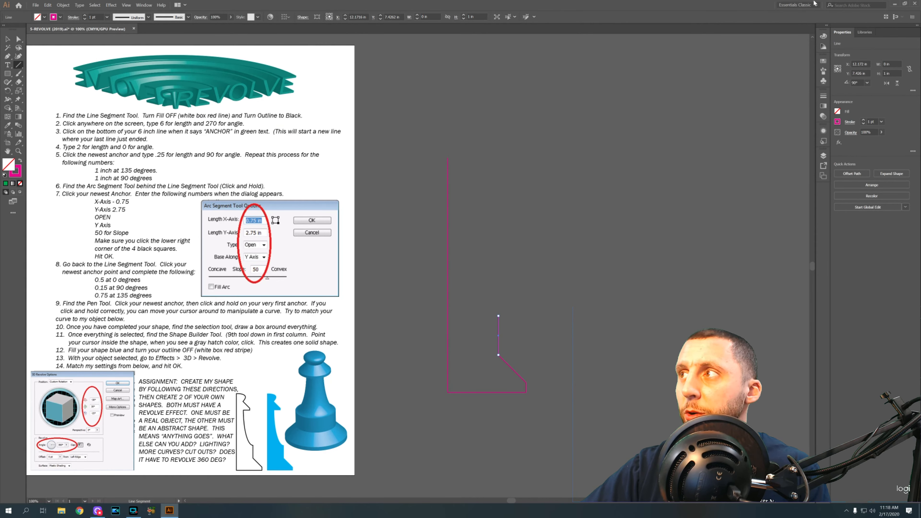
Step: Draw an open arc from the top of the newest vertical line: X-axis length 0.75 in, Y-axis length 2.75 in, base along Y Axis, slope 50
click(19, 65)
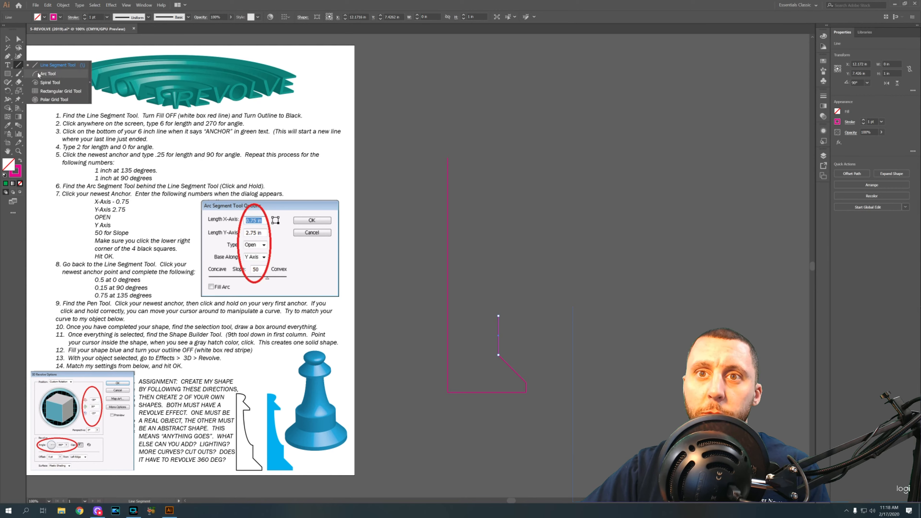
click(48, 73)
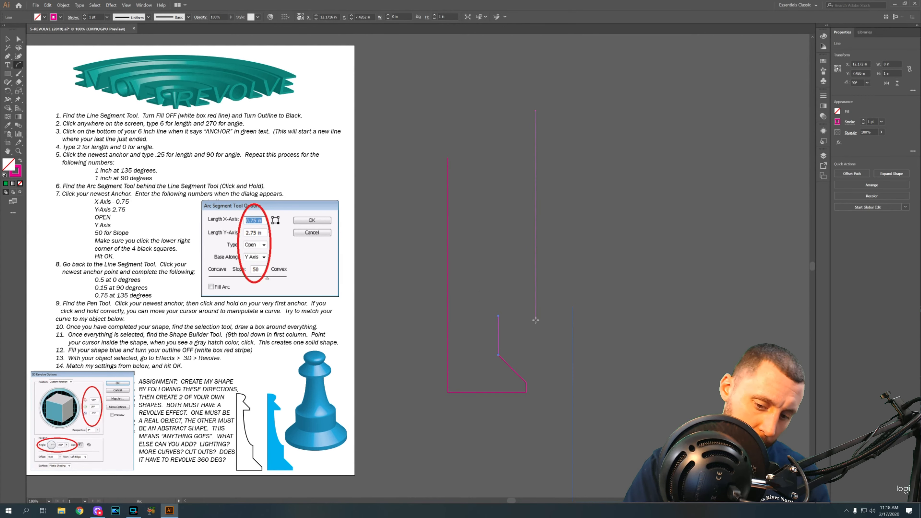
key(ctrl+shift+a)
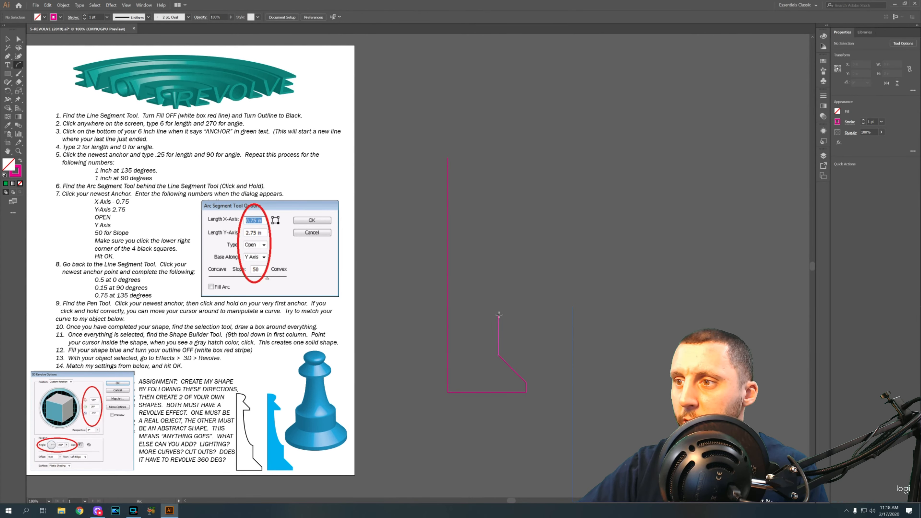
click(498, 315)
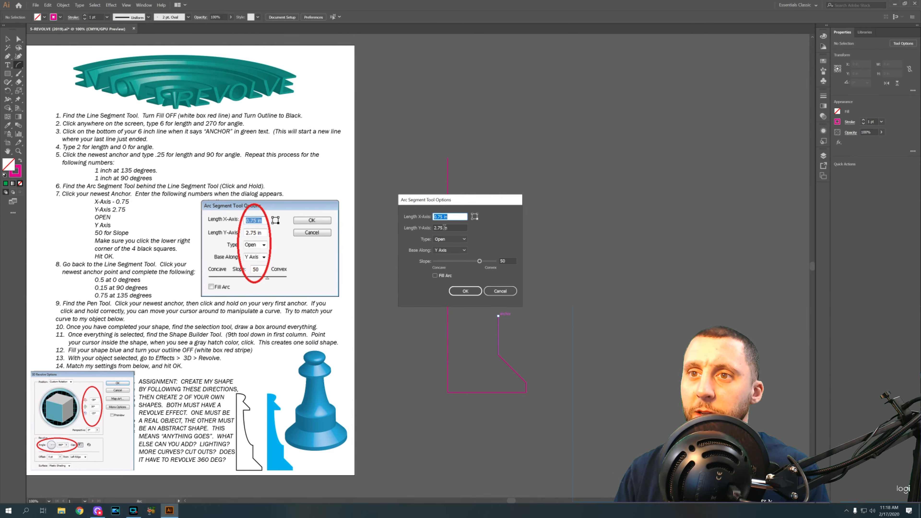
text(0.75)
key(Tab)
text(2.75)
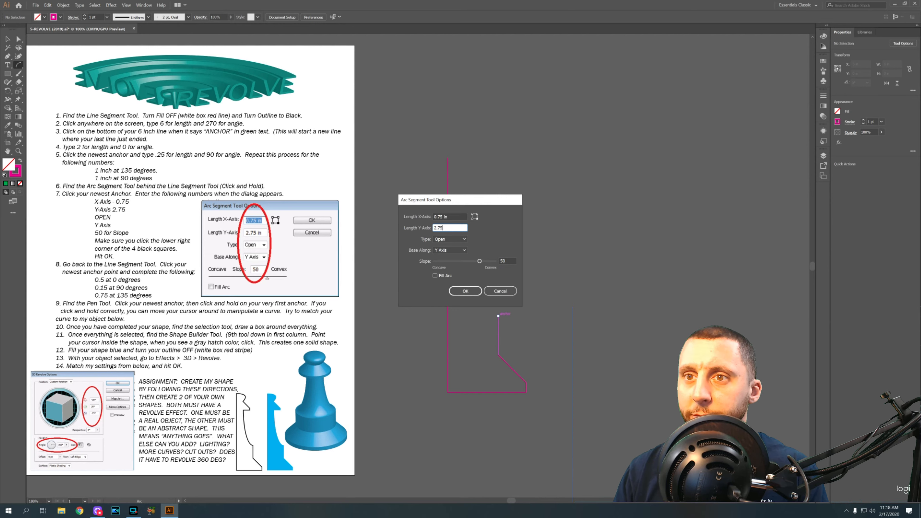
key(Tab)
key(Tab)
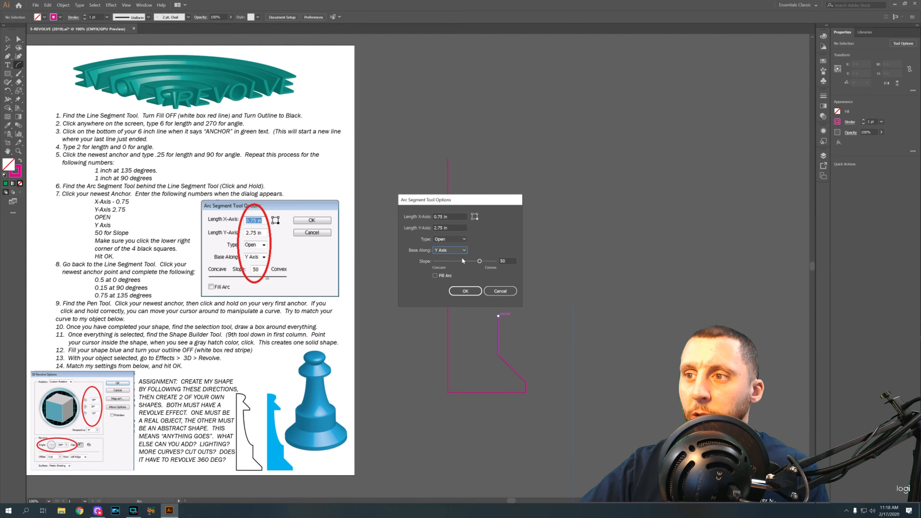
click(478, 292)
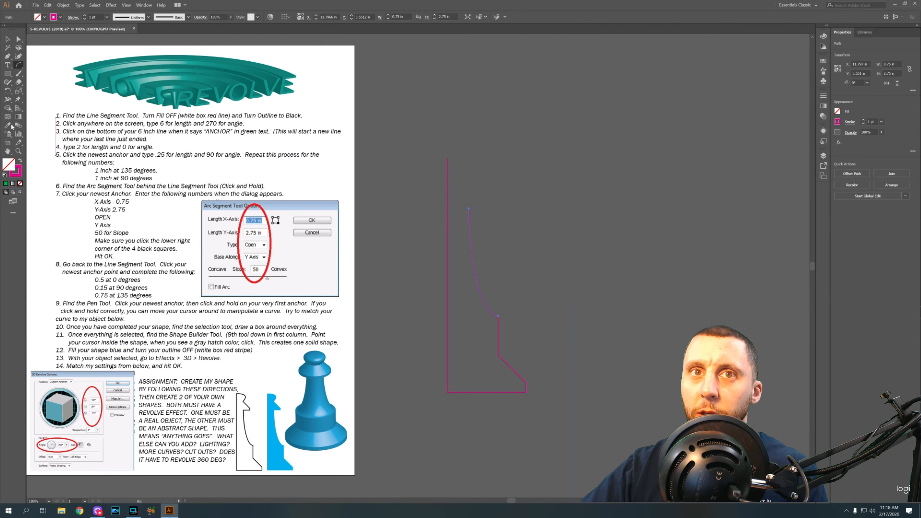
Step: Draw a line segment from the upper end of the arc with length 0.5 in and angle 0°, and deselect it
drag(19, 66, 54, 65)
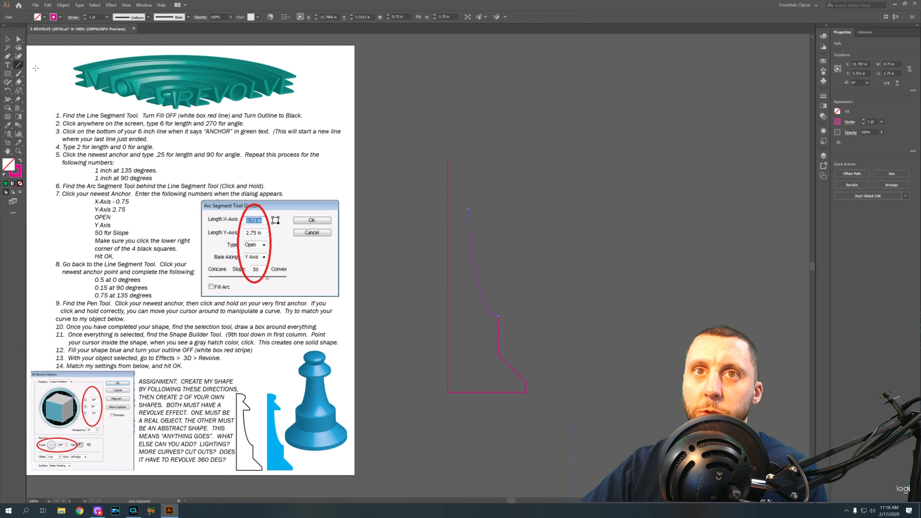
click(8, 39)
click(437, 134)
key(\)
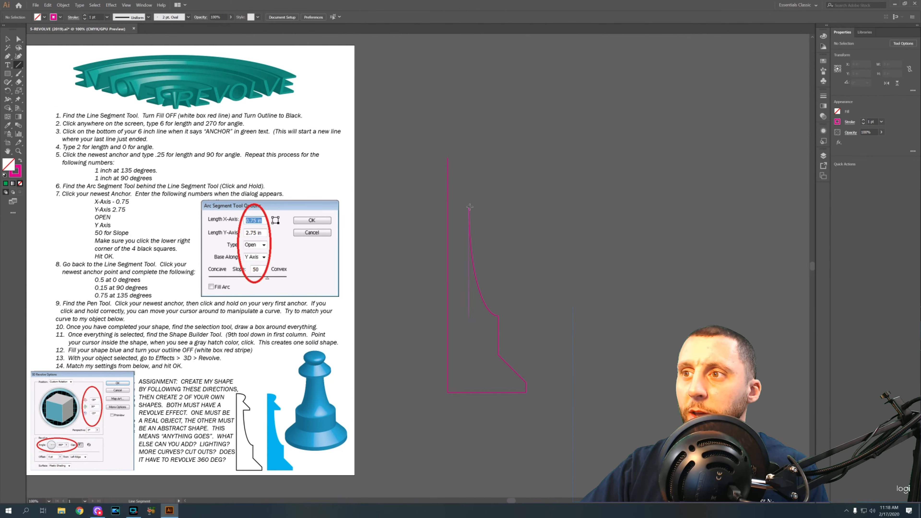
click(469, 208)
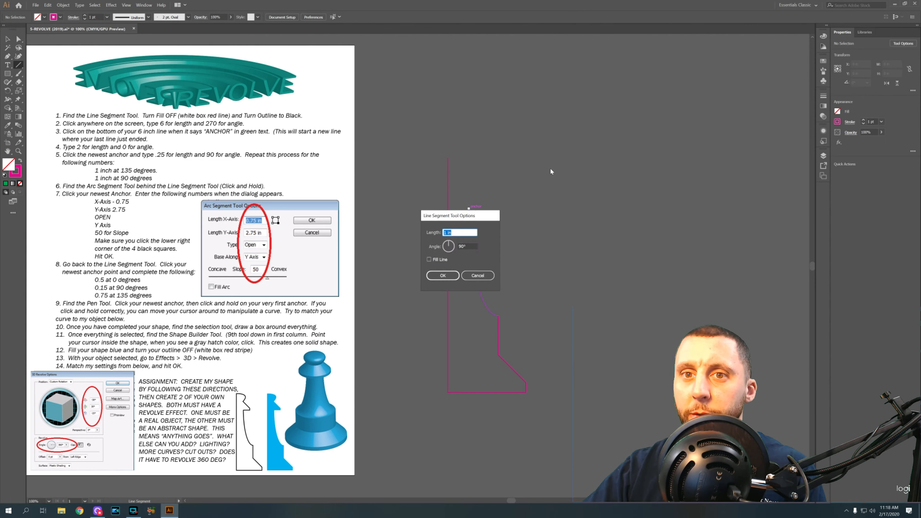
text(0.5)
key(Tab)
text(0)
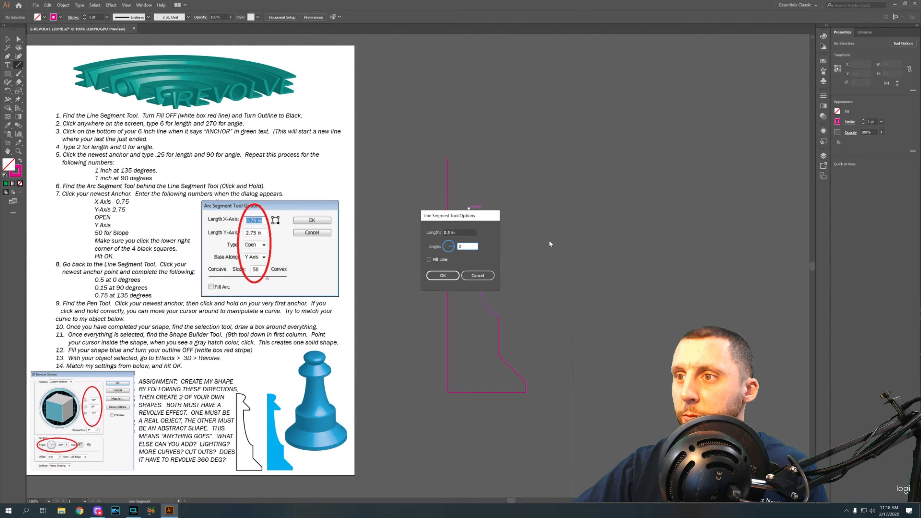
click(443, 275)
click(8, 40)
click(409, 99)
Step: Draw a 0.15 in line segment at 90° from the free end of the short horizontal line above the arc
click(21, 65)
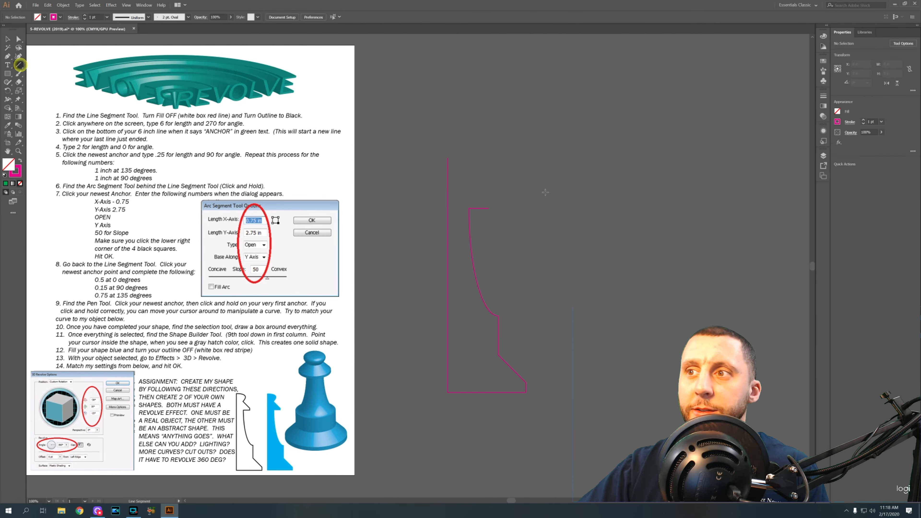
click(488, 208)
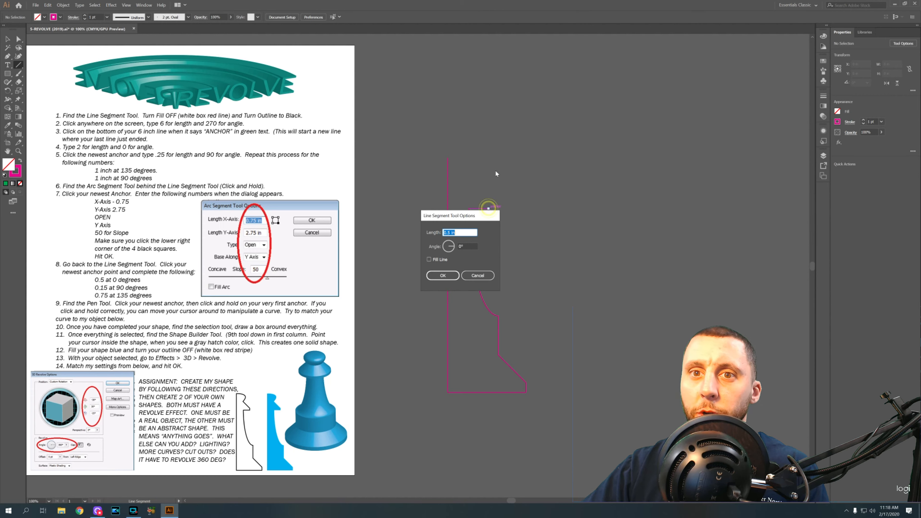
text(.15)
key(Tab)
text(90)
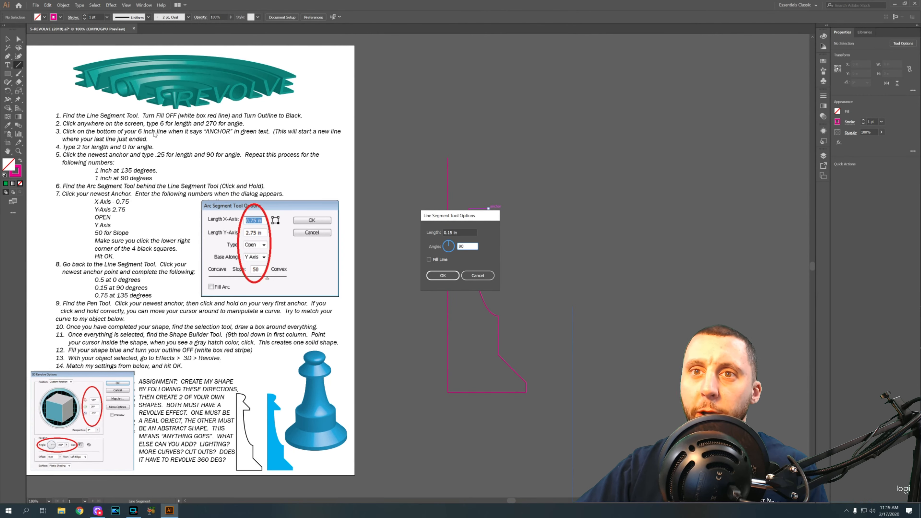
click(449, 277)
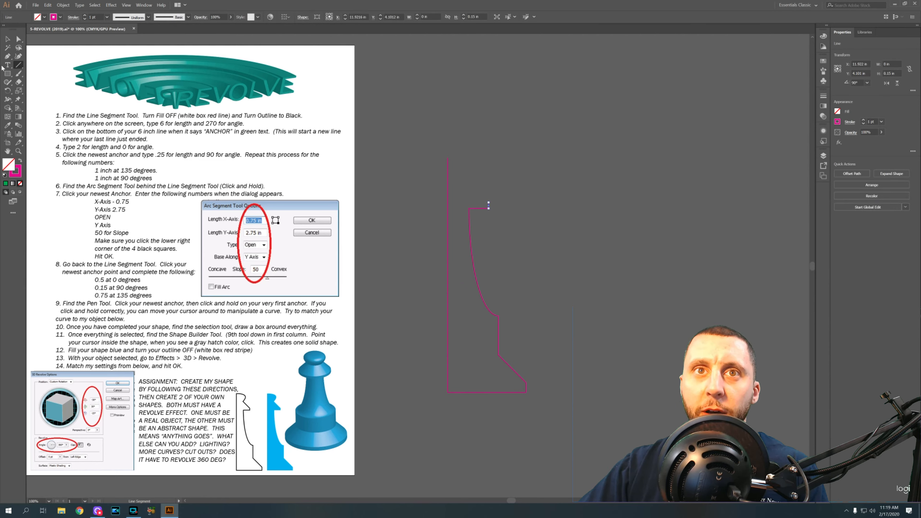
Step: Deselect the short vertical line and draw a 0.75 in line segment at 135° from its upper end
click(8, 38)
click(458, 90)
click(18, 64)
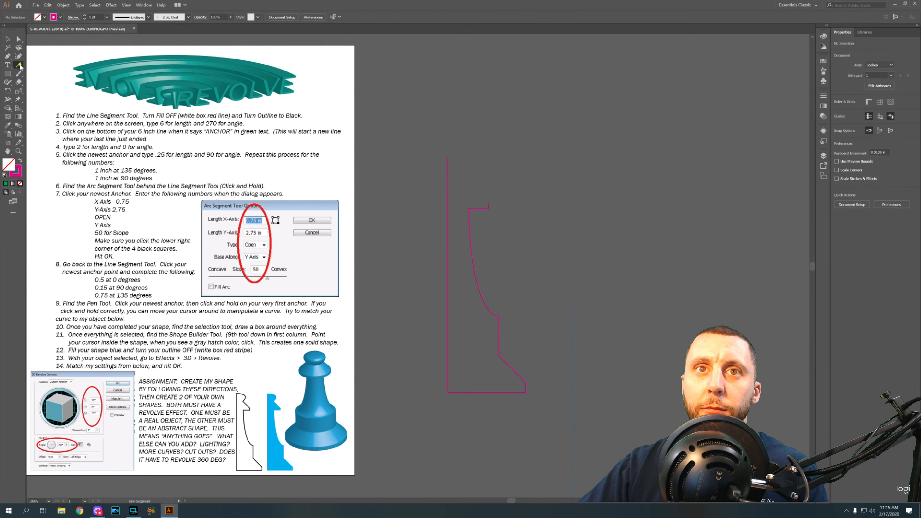
click(489, 203)
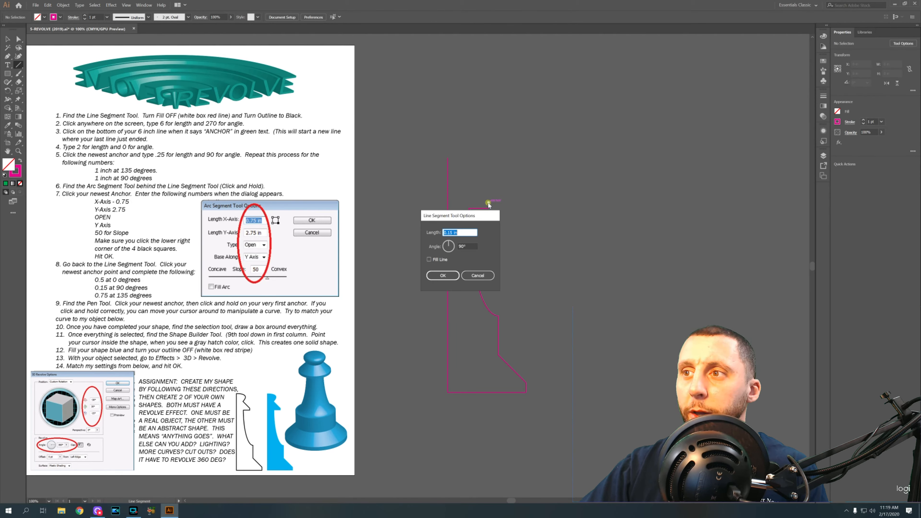
text(.75)
key(Tab)
text(135)
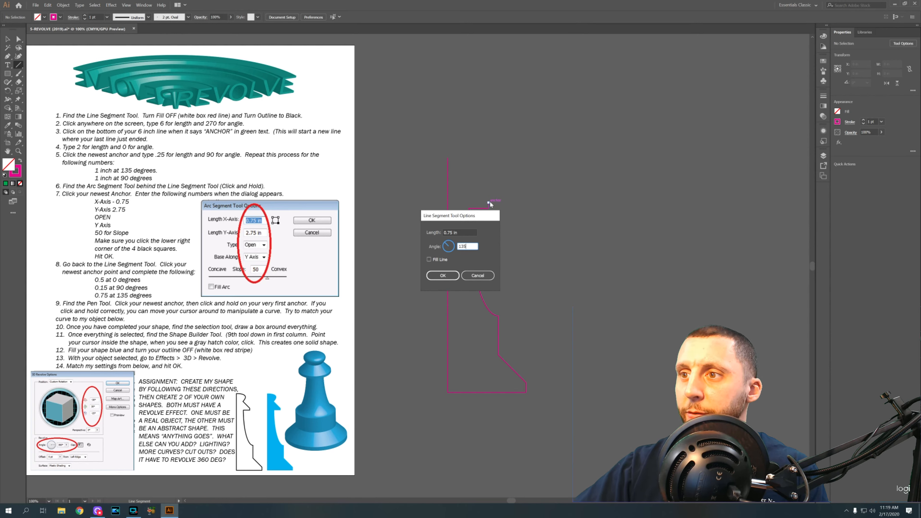
click(442, 275)
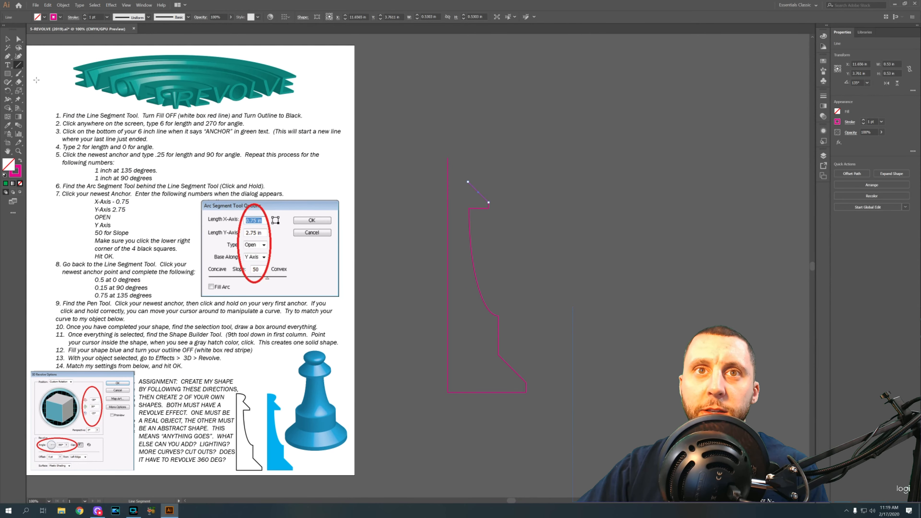
Step: With the Pen tool, draw a rounded head curve from the diagonal line's upper end to the top of the tall vertical line, and deselect it
click(7, 56)
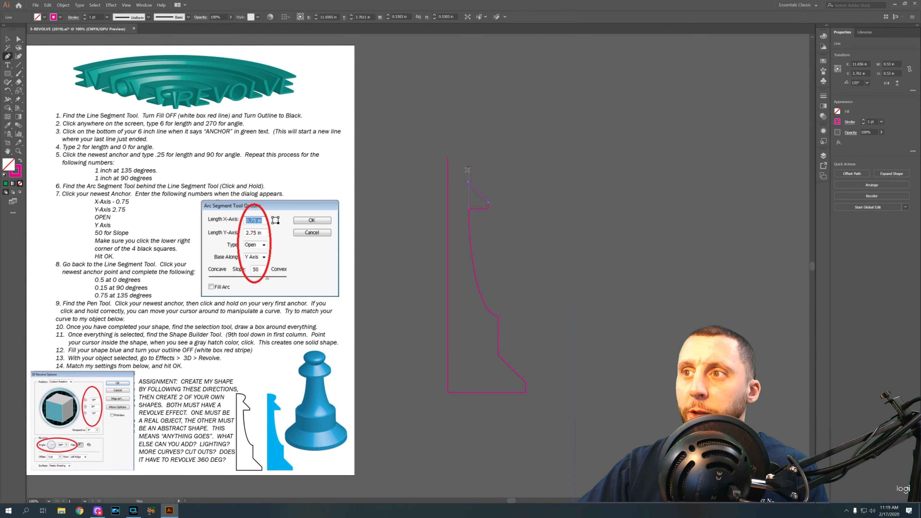
click(467, 182)
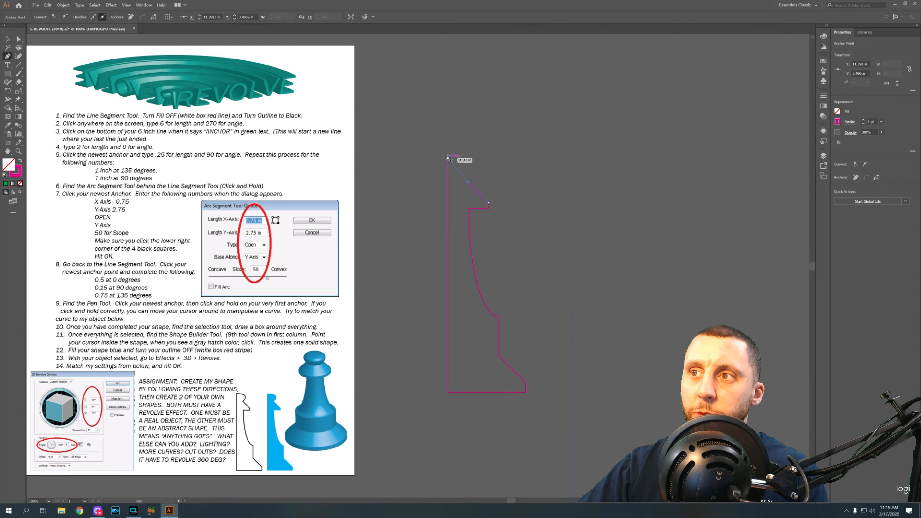
click(448, 158)
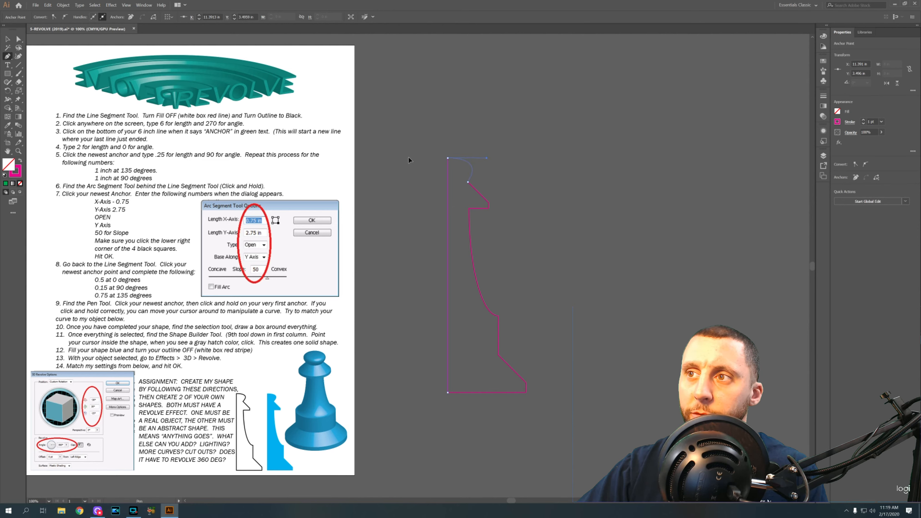
drag(266, 406, 430, 202)
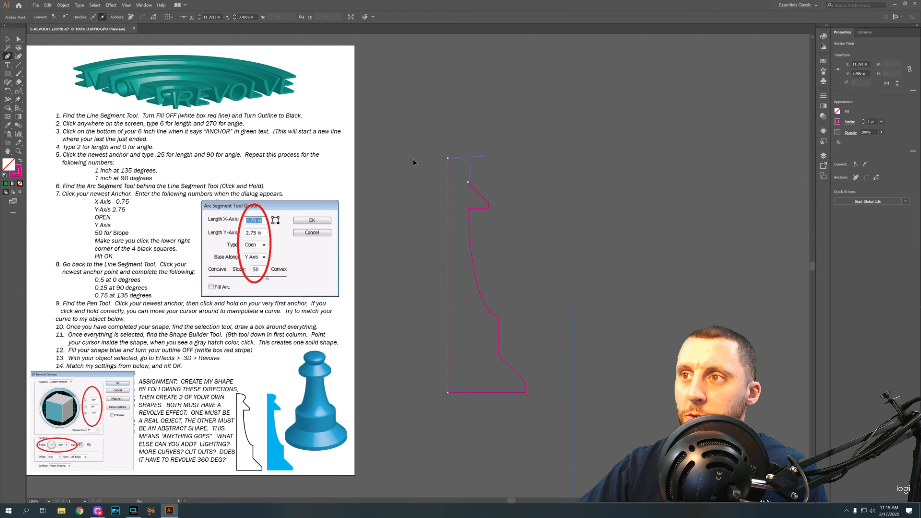
drag(414, 160, 414, 160)
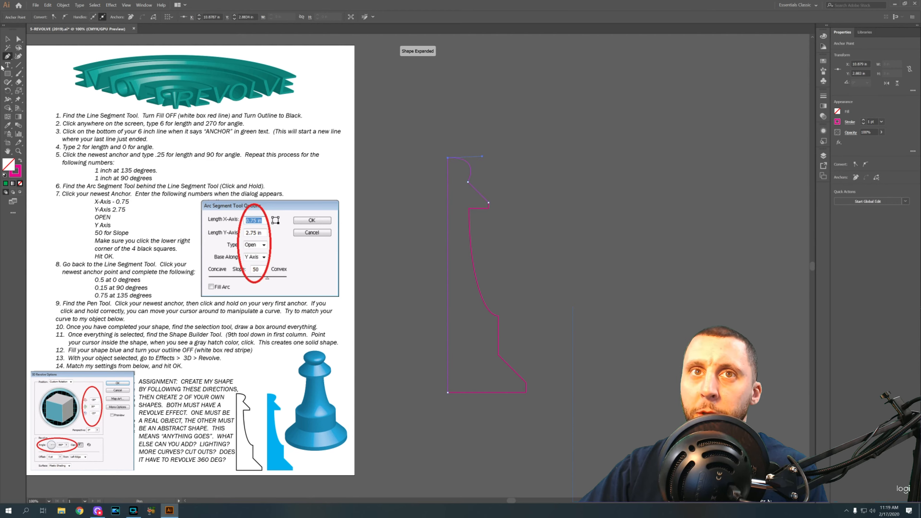
click(7, 39)
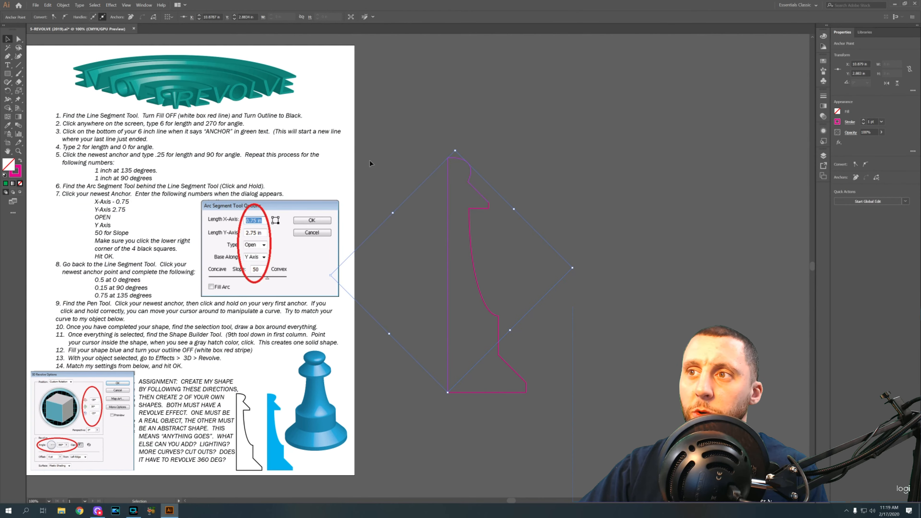
click(400, 112)
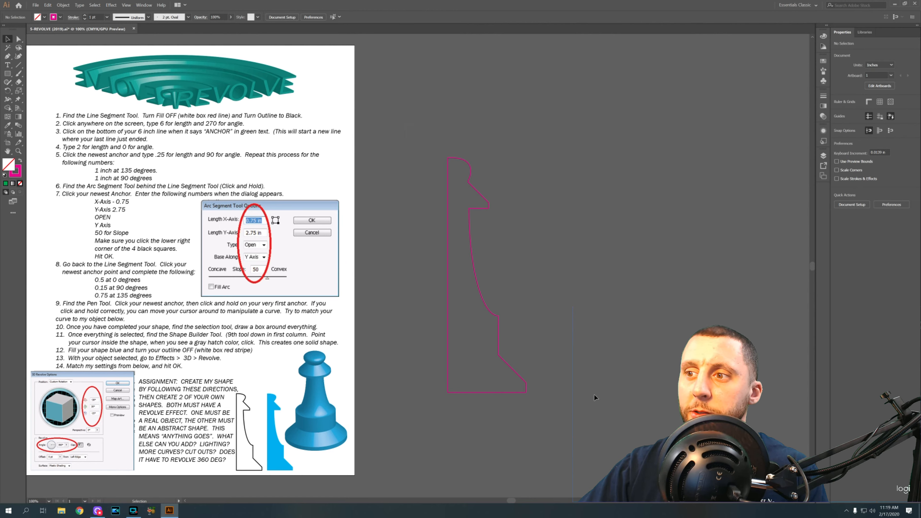
Step: Select all the profile lines, merge them into one solid shape with the Shape Builder tool, and select the merged shape
click(526, 384)
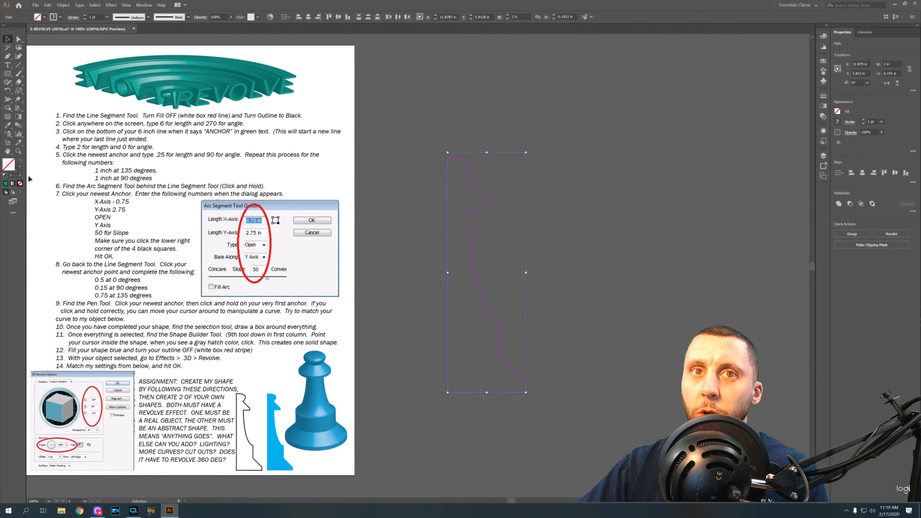
click(8, 109)
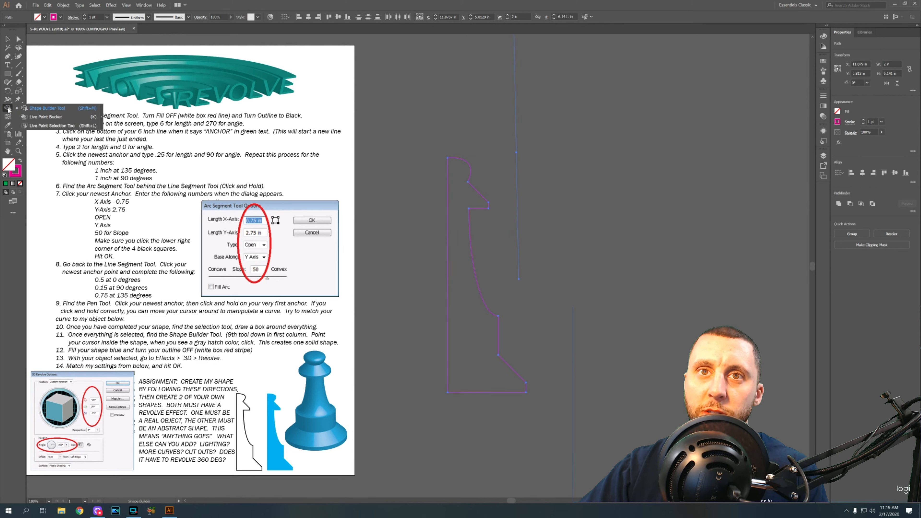
click(35, 117)
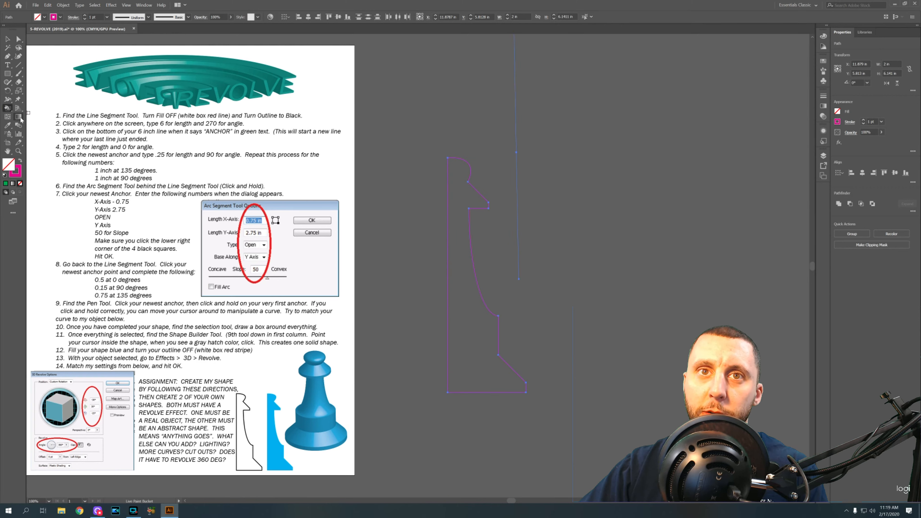
click(9, 110)
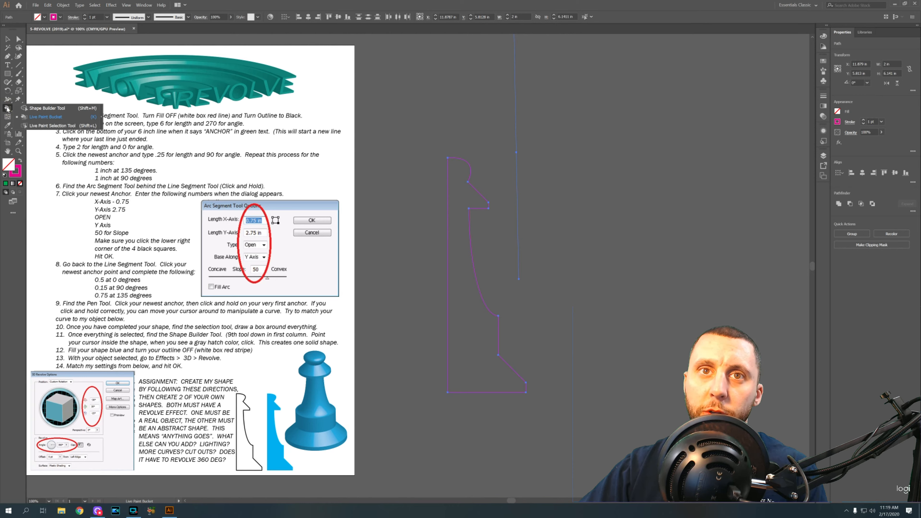
click(42, 109)
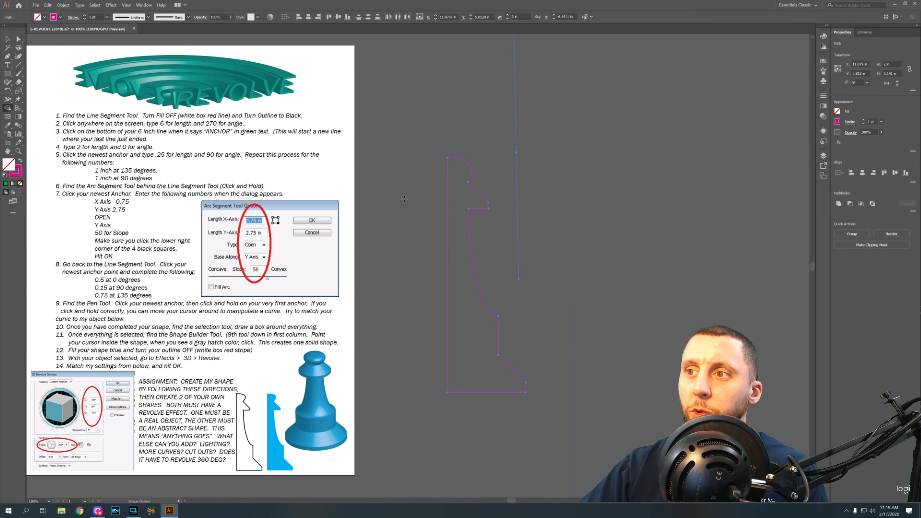
click(462, 251)
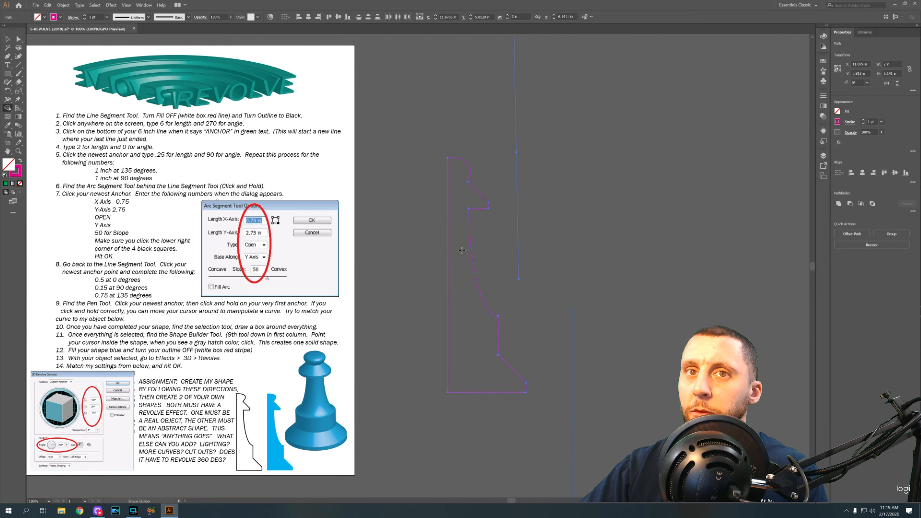
click(7, 39)
click(657, 157)
click(473, 171)
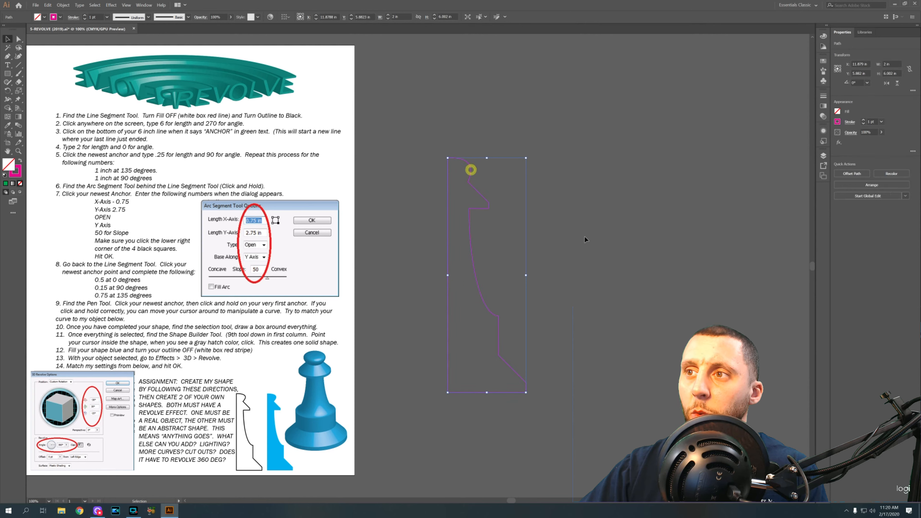
click(111, 5)
mouse_move(131, 48)
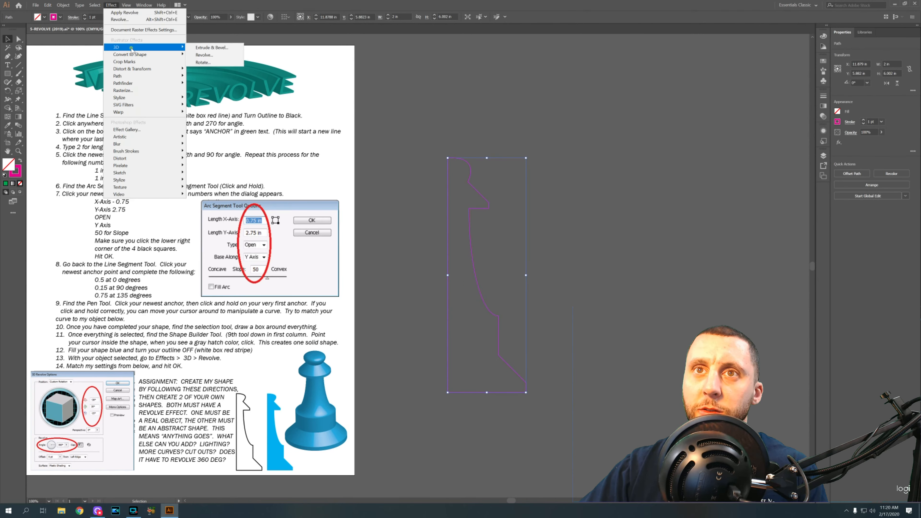
click(213, 48)
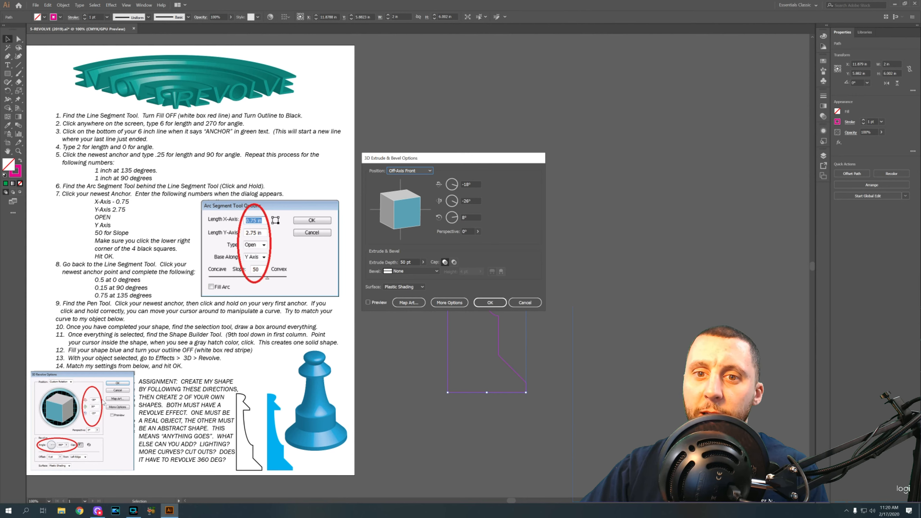
drag(479, 185, 457, 186)
text(-30)
key(Tab)
text(30)
key(Tab)
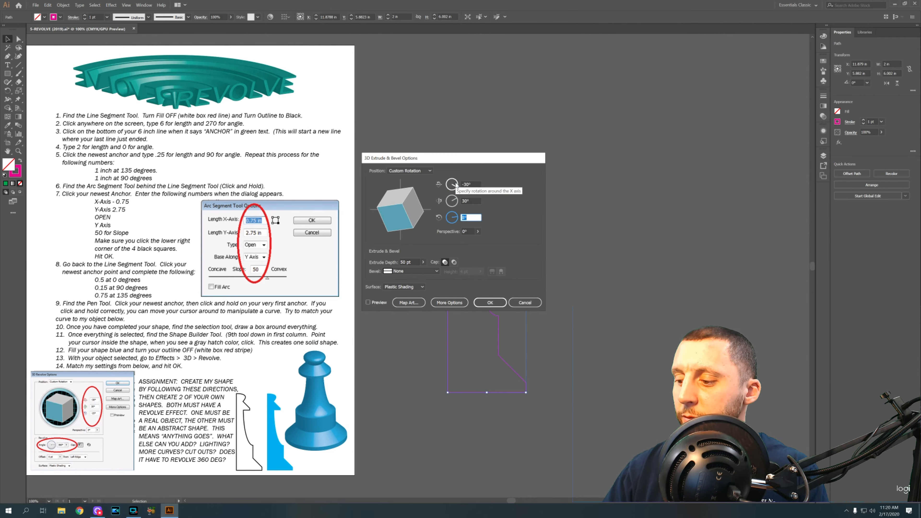
text(-15)
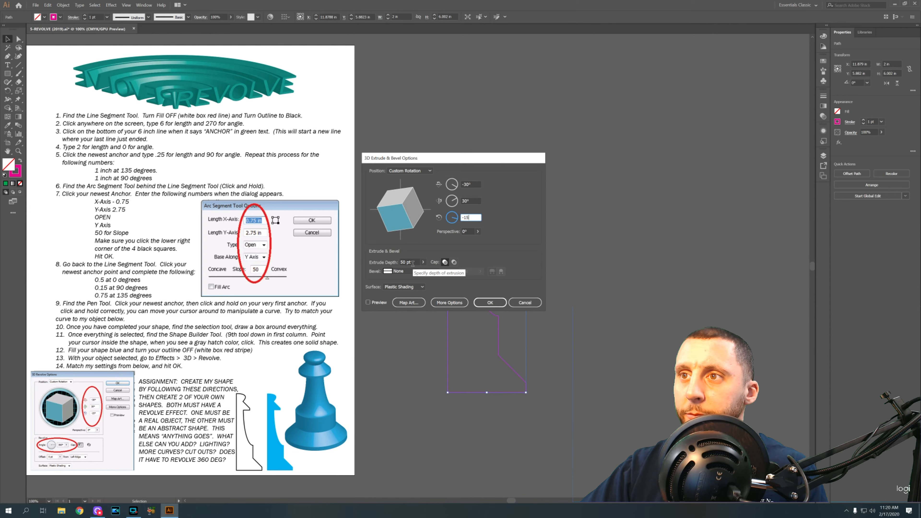
click(525, 303)
Step: Apply a 3D Revolve to the profile with rotations X -30°, Y 30° and Z -15°, and move the pawn slightly up and right
click(111, 4)
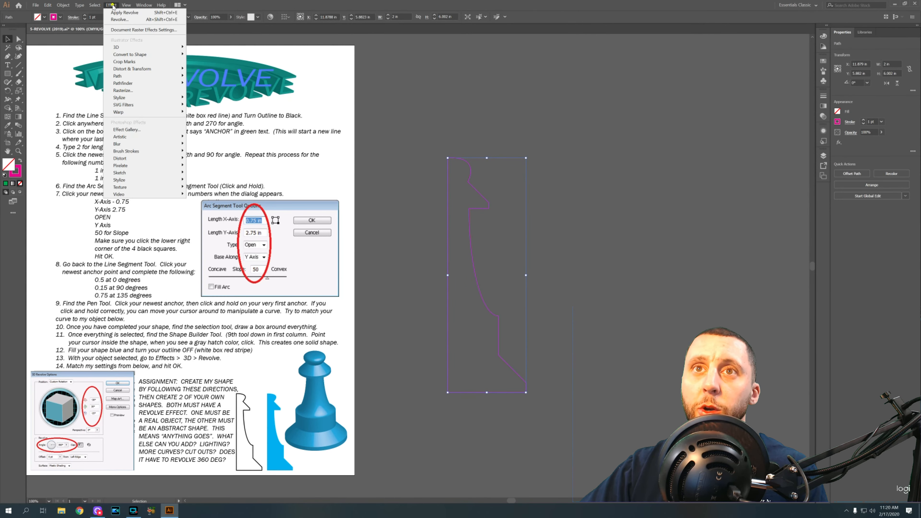
click(140, 46)
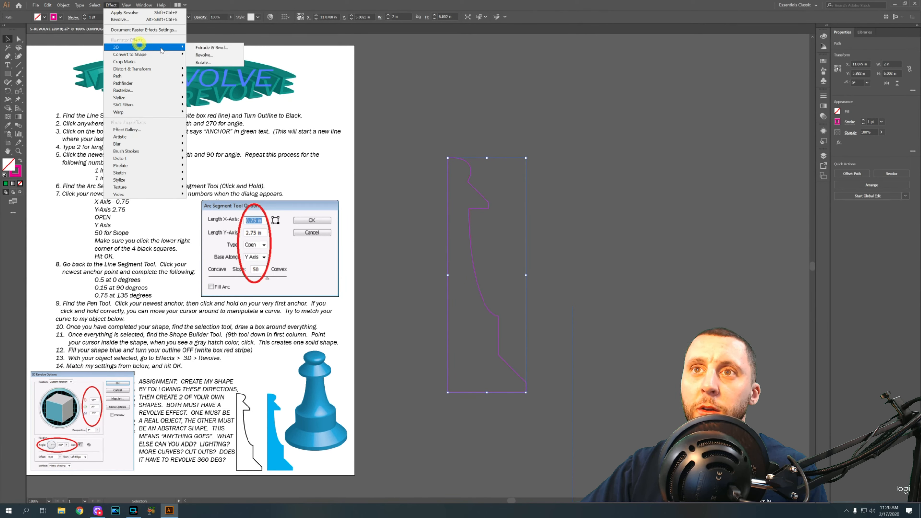
click(203, 55)
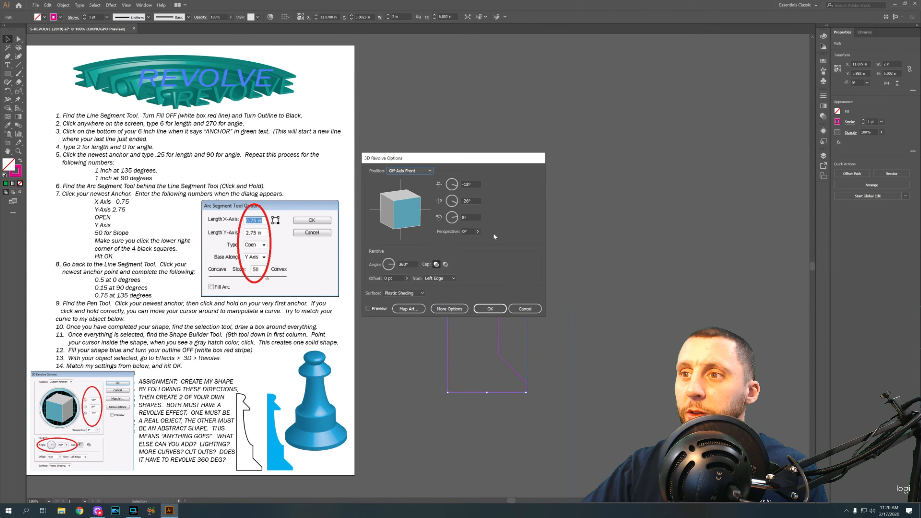
text(-30)
key(Tab)
text(30)
key(Tab)
text(-)
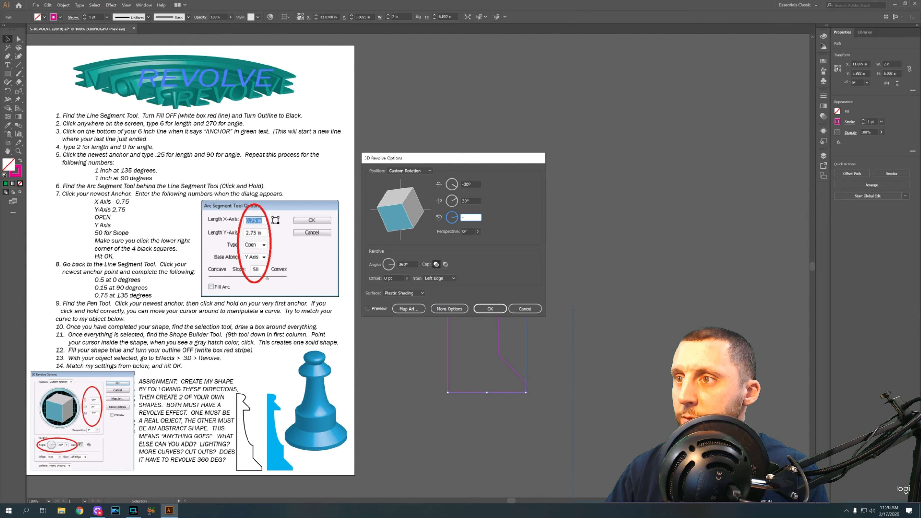
text(15)
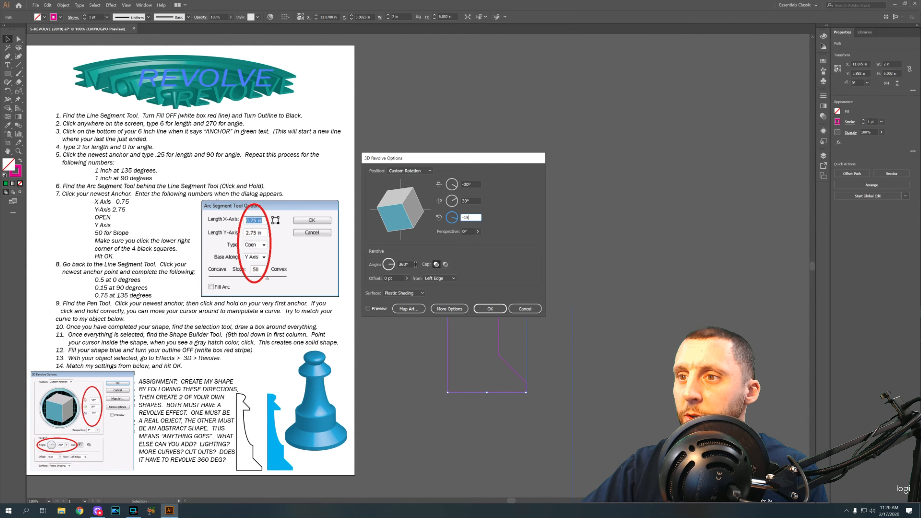
click(490, 311)
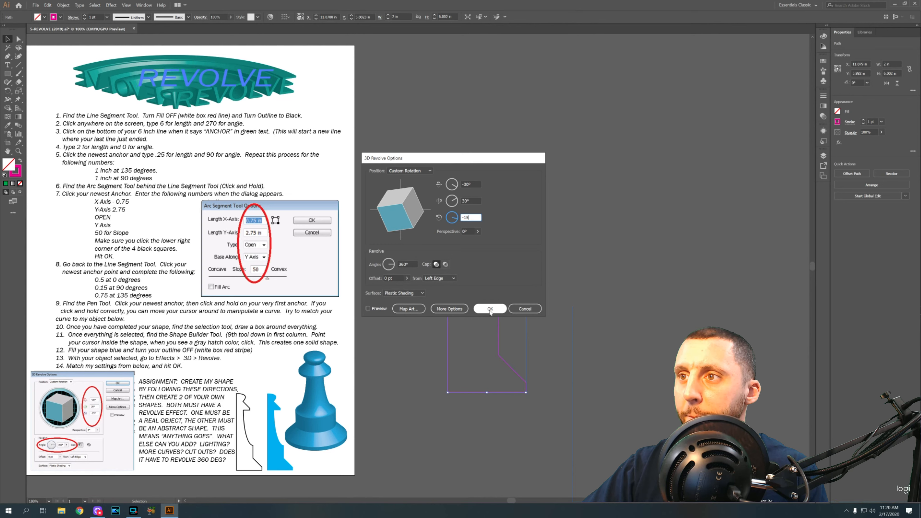
click(490, 309)
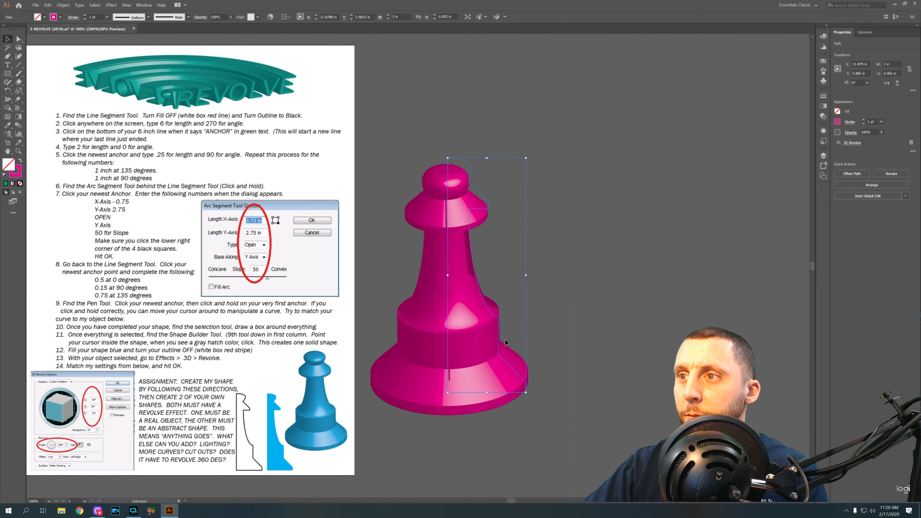
click(416, 211)
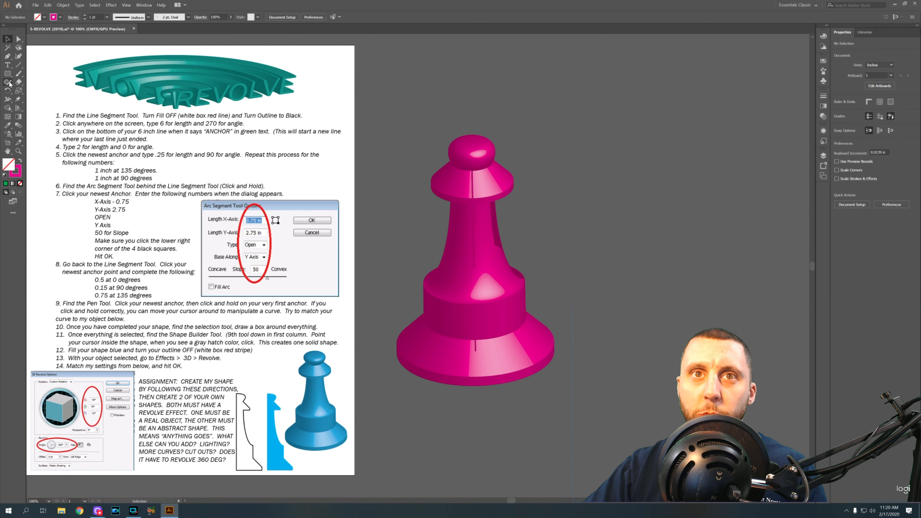
Step: Draw an open arc right of the pawn using the upper-left reference corner: X-axis length 0.75 in, Y-axis length 2.75 in, Y Axis base, slope 50
drag(18, 65, 43, 75)
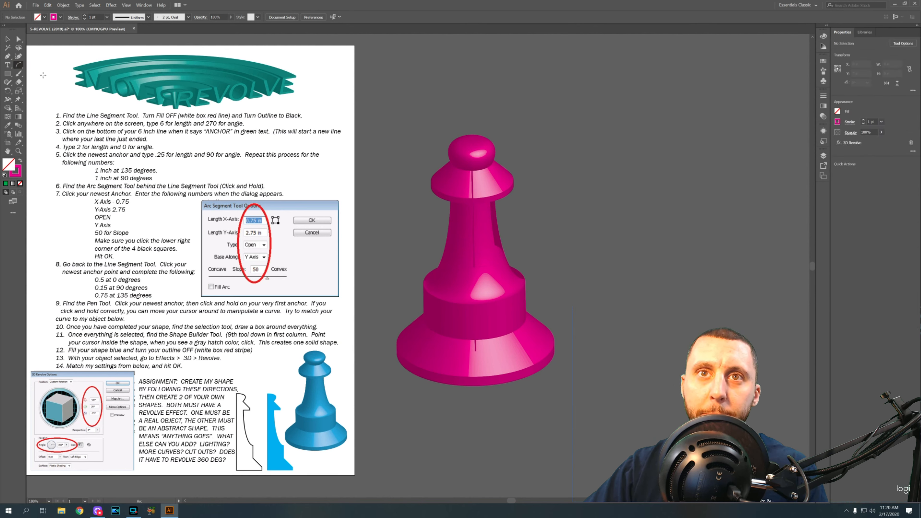
click(616, 210)
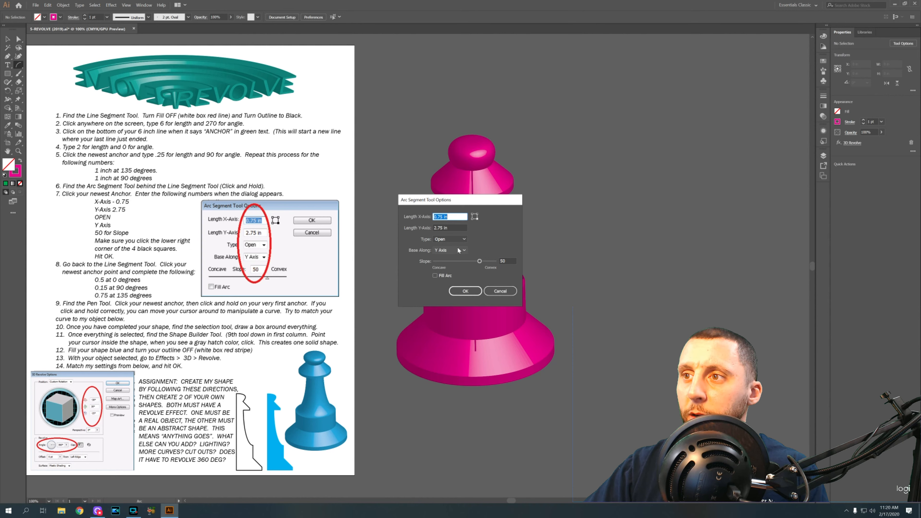
click(478, 219)
click(473, 214)
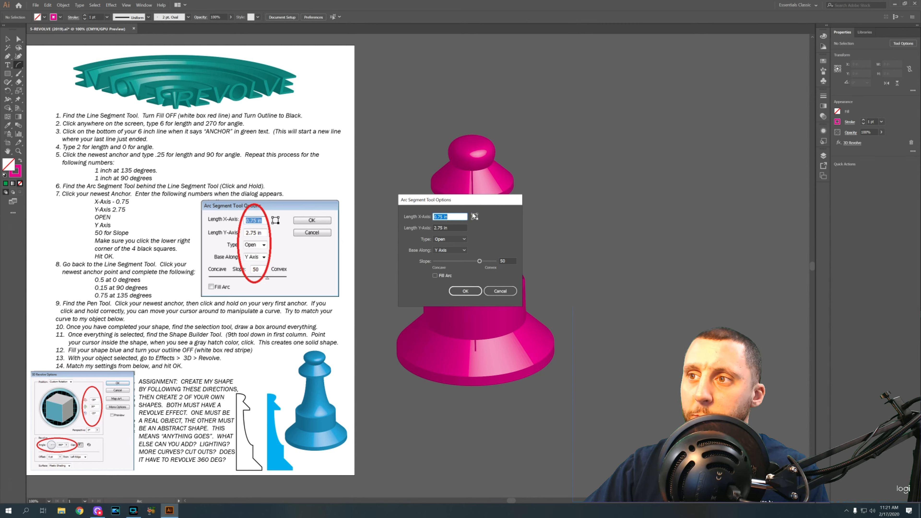
click(472, 291)
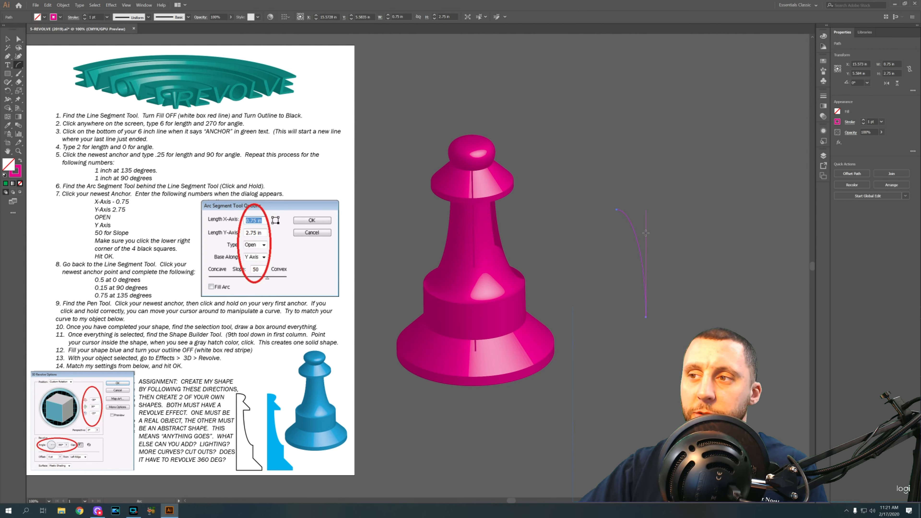
click(7, 39)
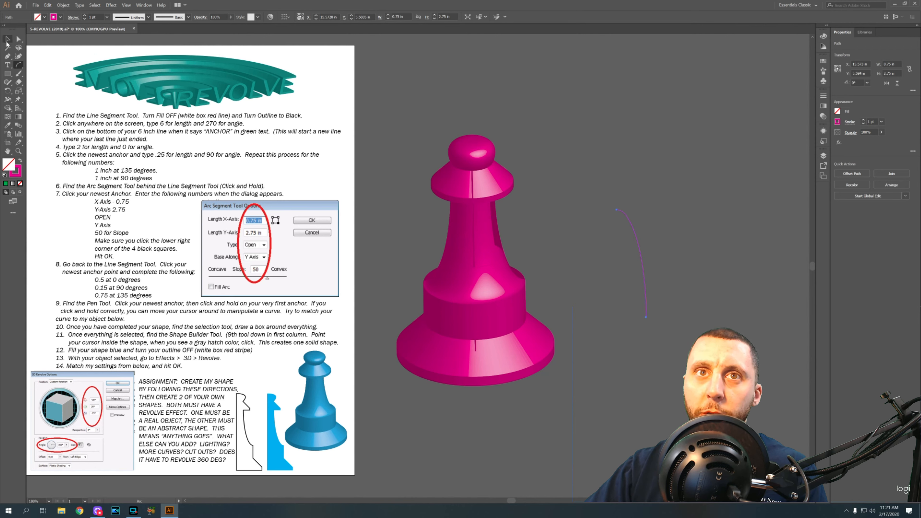
Step: Delete the open arc beside the pawn, and display the appearance attributes of the revolved pawn
key(Delete)
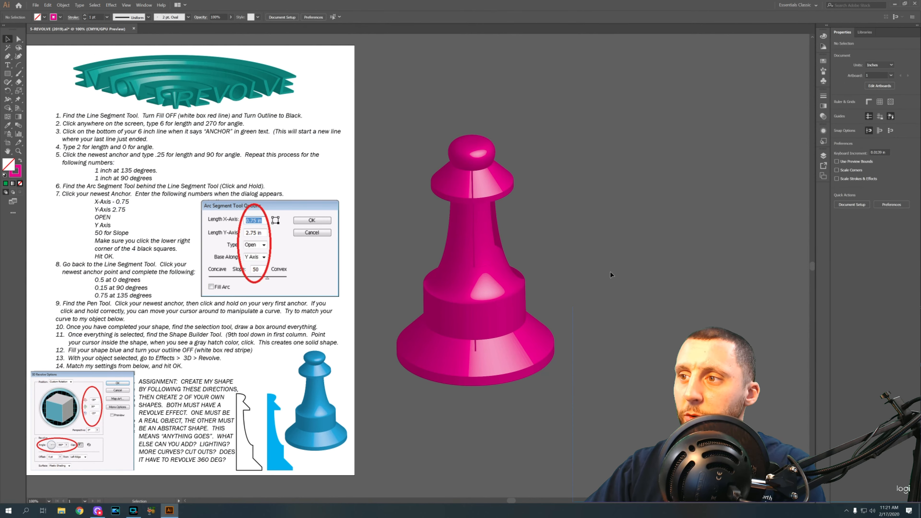
click(510, 330)
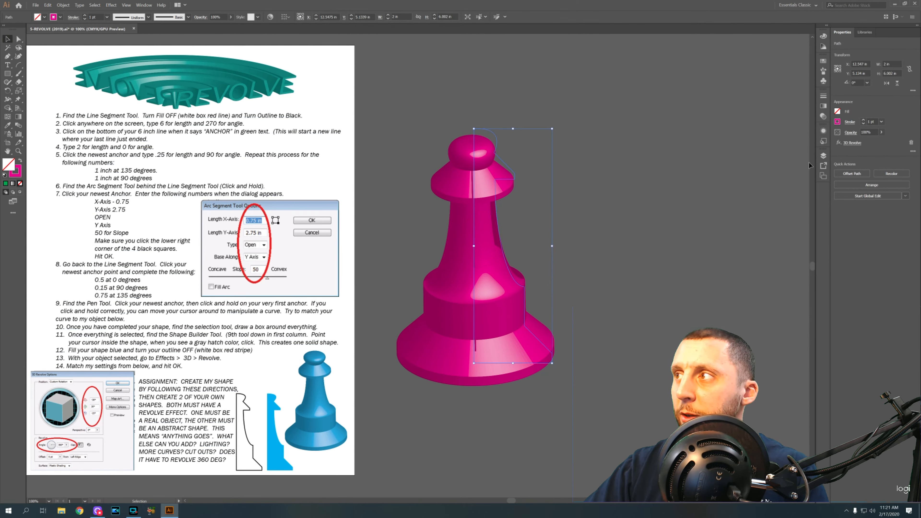
click(824, 131)
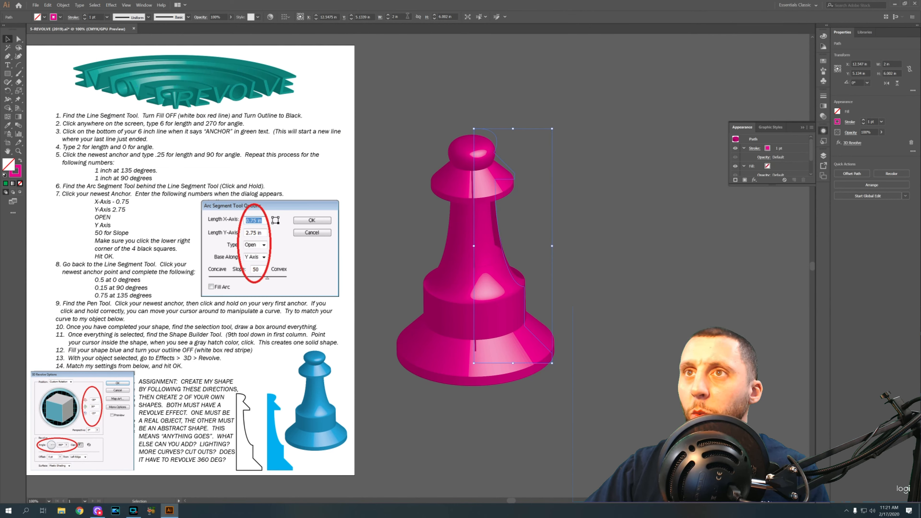
click(111, 5)
mouse_move(122, 47)
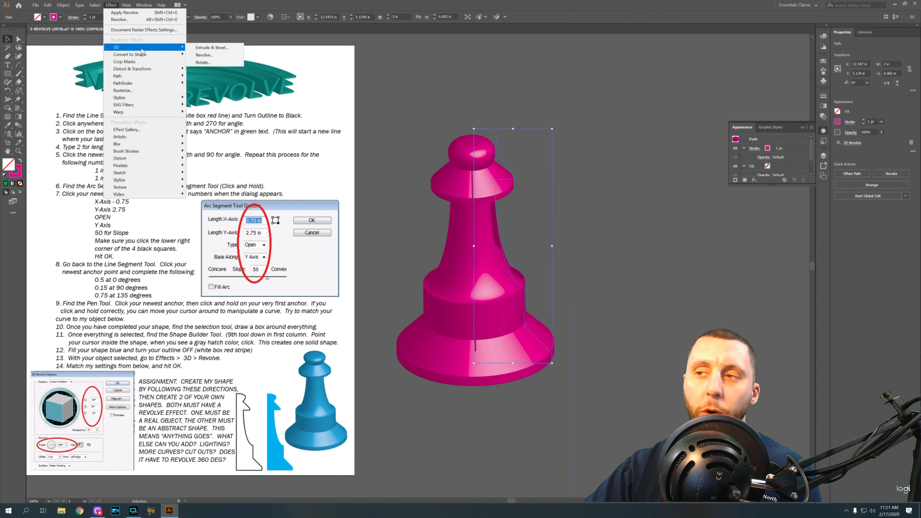
click(478, 177)
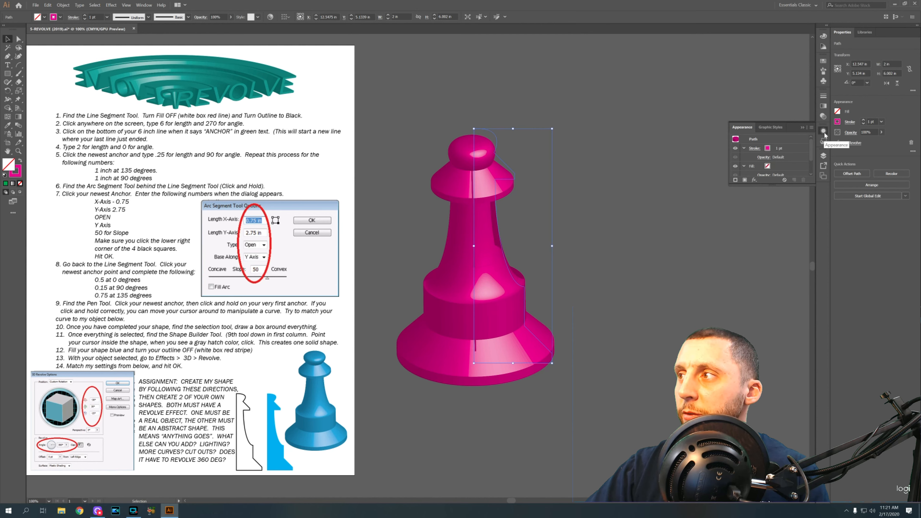
click(794, 8)
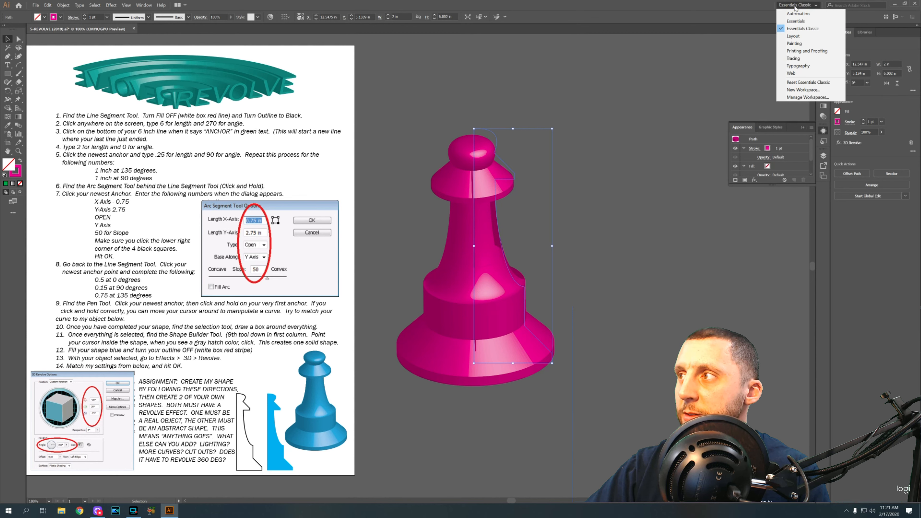
click(794, 8)
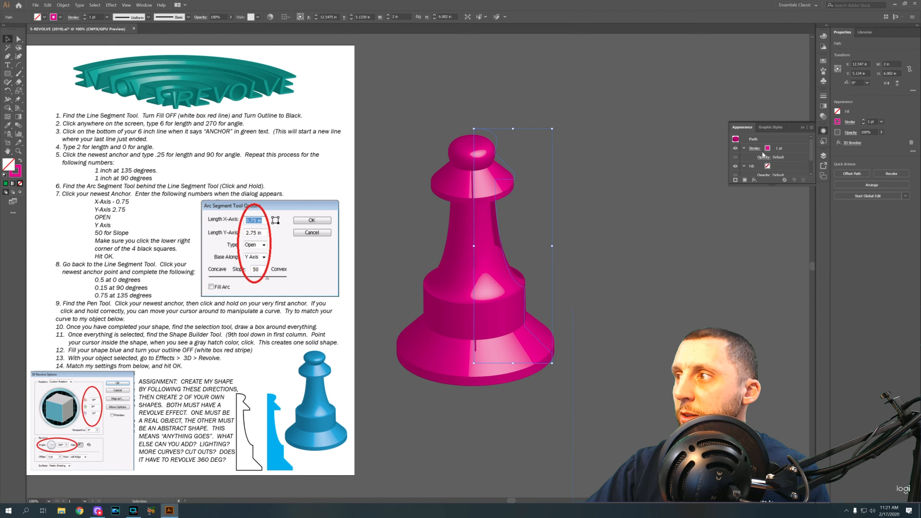
Step: Open the settings of the pawn's existing 3D Revolve effect for review and close them without changes
scroll(809, 143, down, 2)
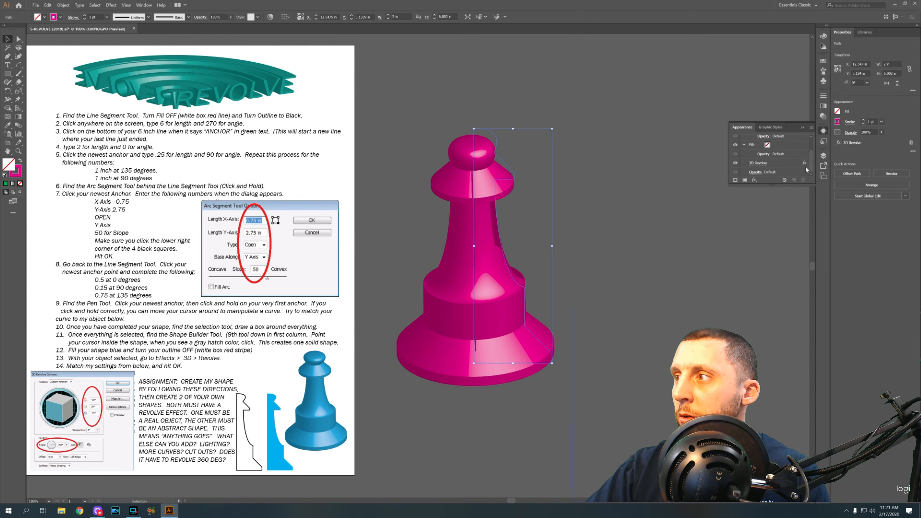
click(756, 163)
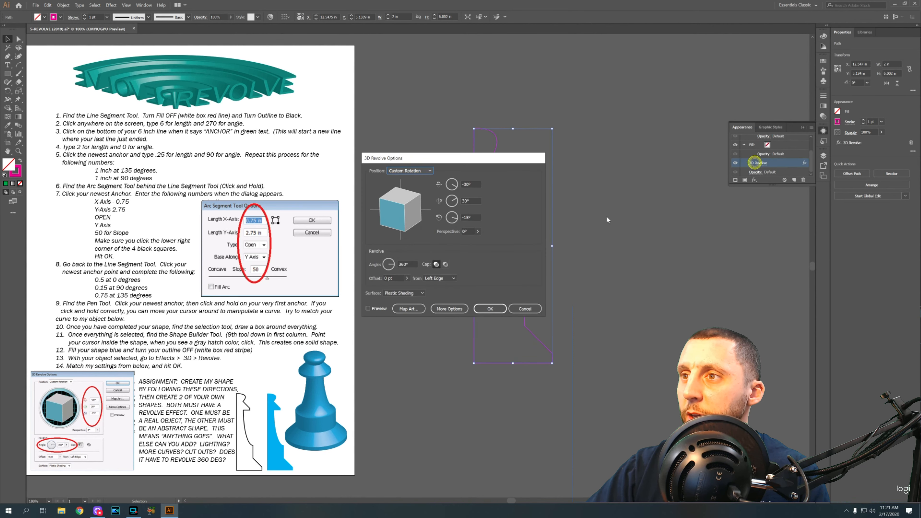
click(525, 309)
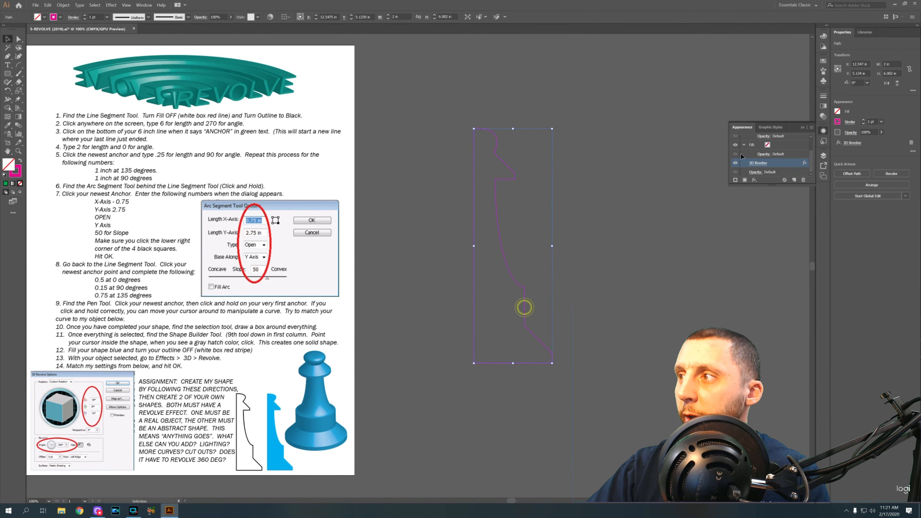